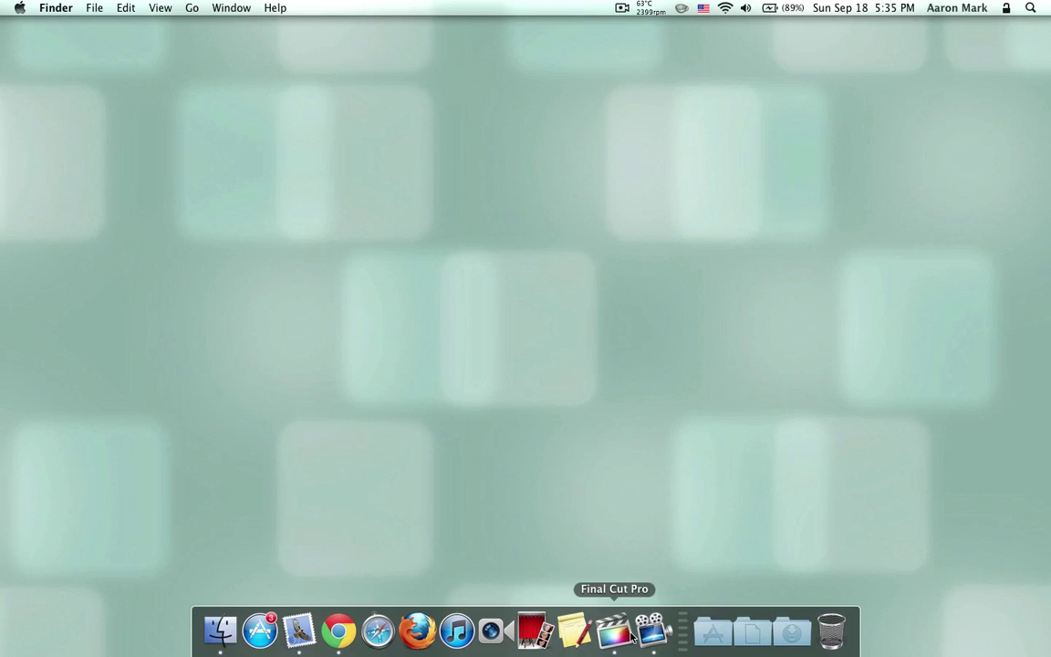
- Launch Final Cut Pro from its Dock icon
left_click(625, 634)
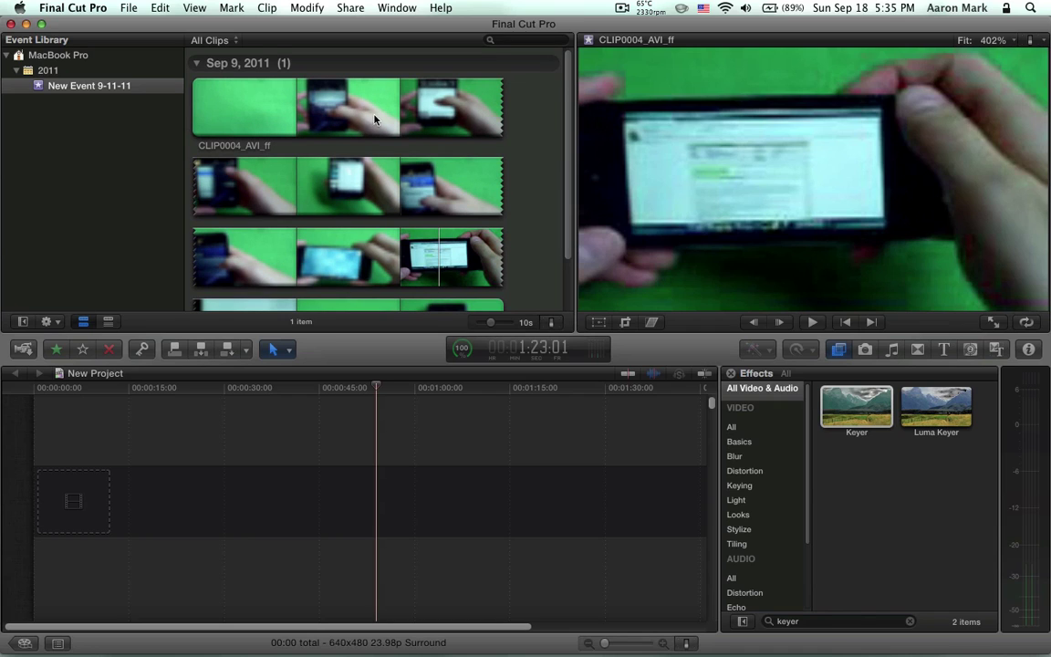
- Mark about 40 seconds of the green-screen clip and drag it into the empty timeline
left_click(221, 103)
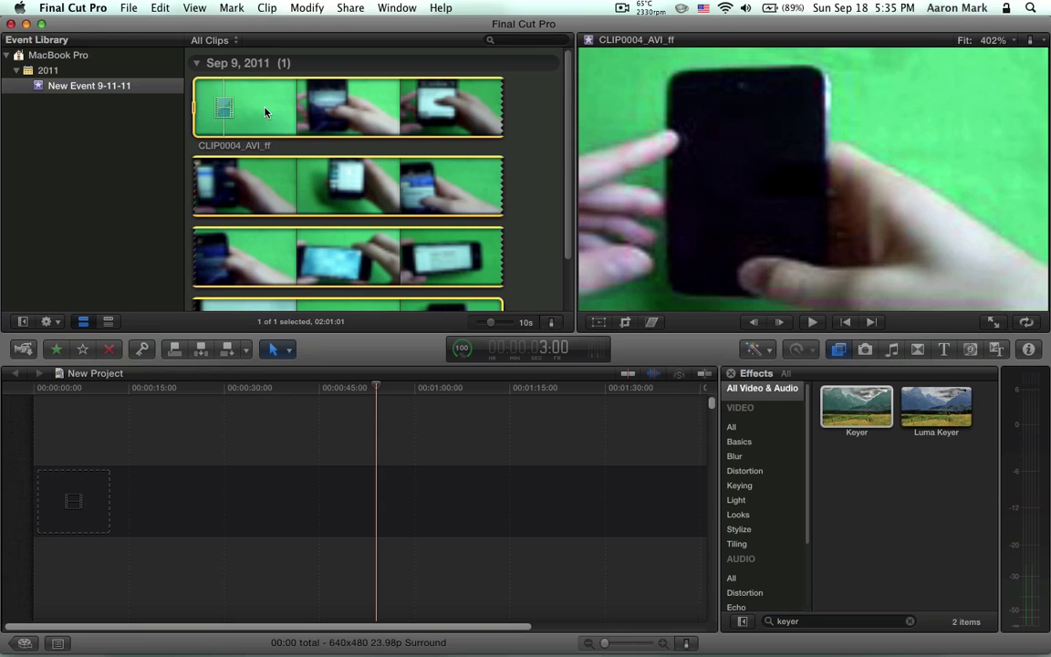
key("super+shift+a")
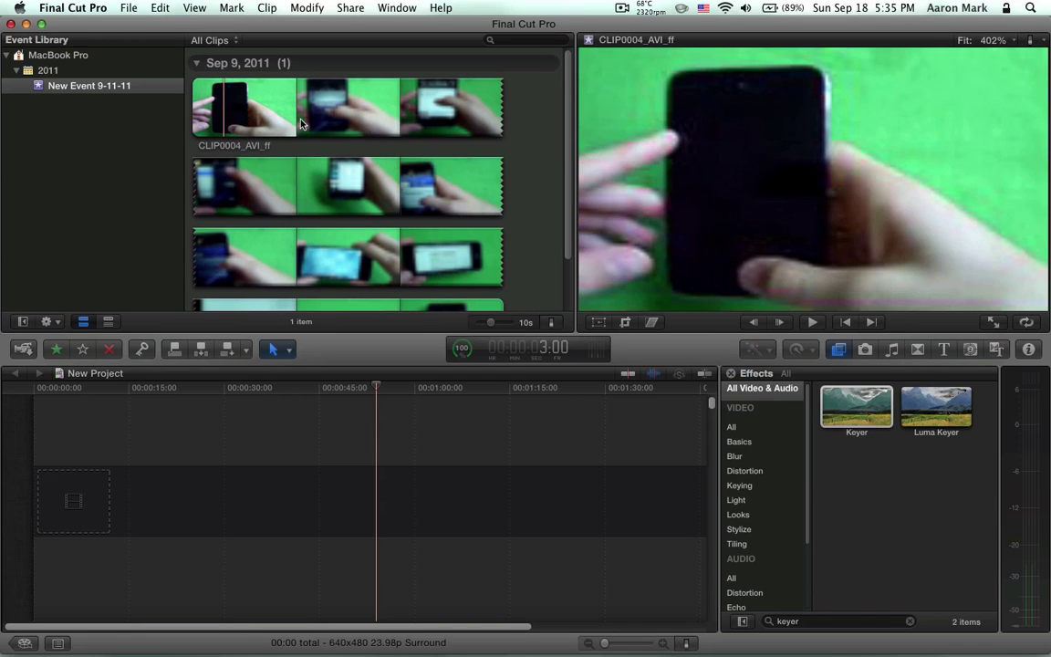
mouse_move(301, 123)
left_mouse_down()
mouse_move(414, 179)
mouse_move(399, 179)
left_mouse_up()
mouse_move(380, 112)
left_mouse_down()
mouse_move(209, 482)
mouse_move(166, 462)
left_mouse_up()
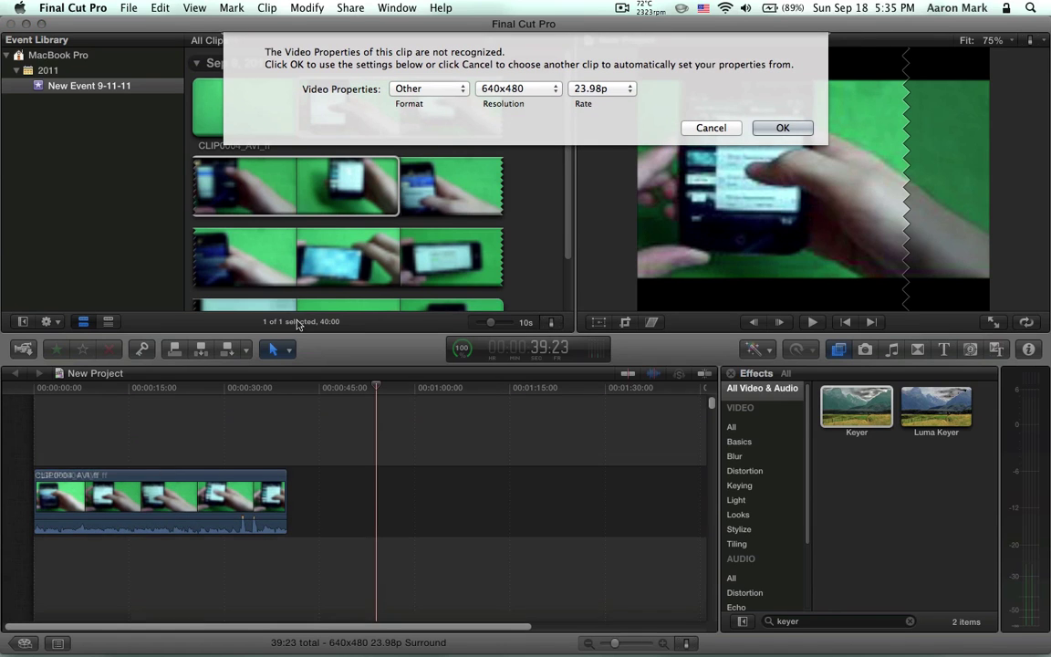
- Accept the 640x480 23.98p project settings and briefly play the clip from about 8 seconds
left_click(776, 128)
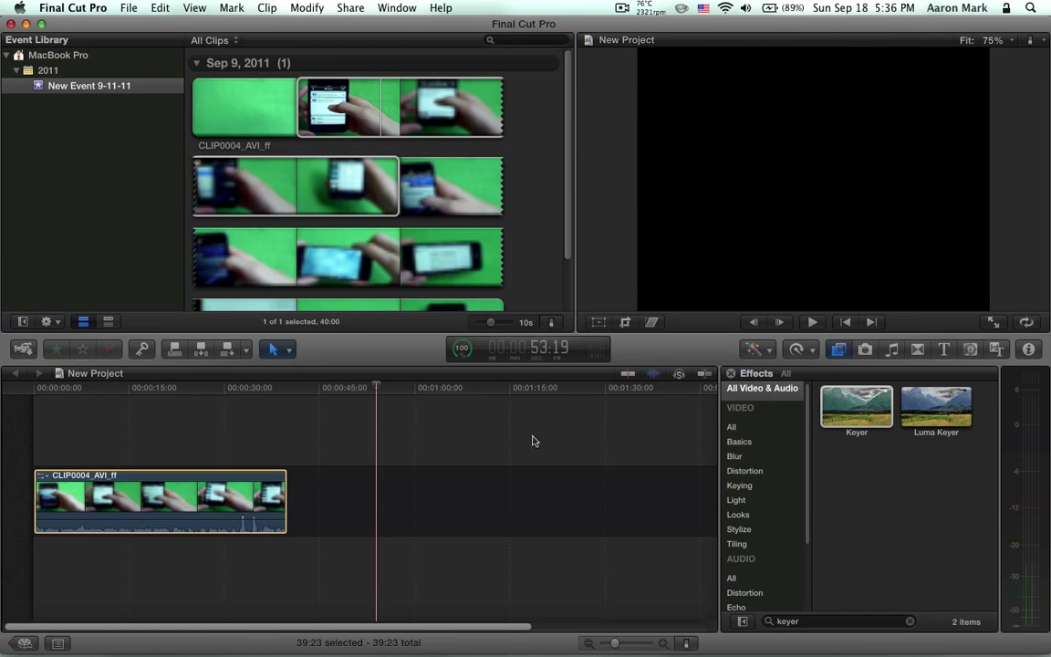
left_click(114, 441)
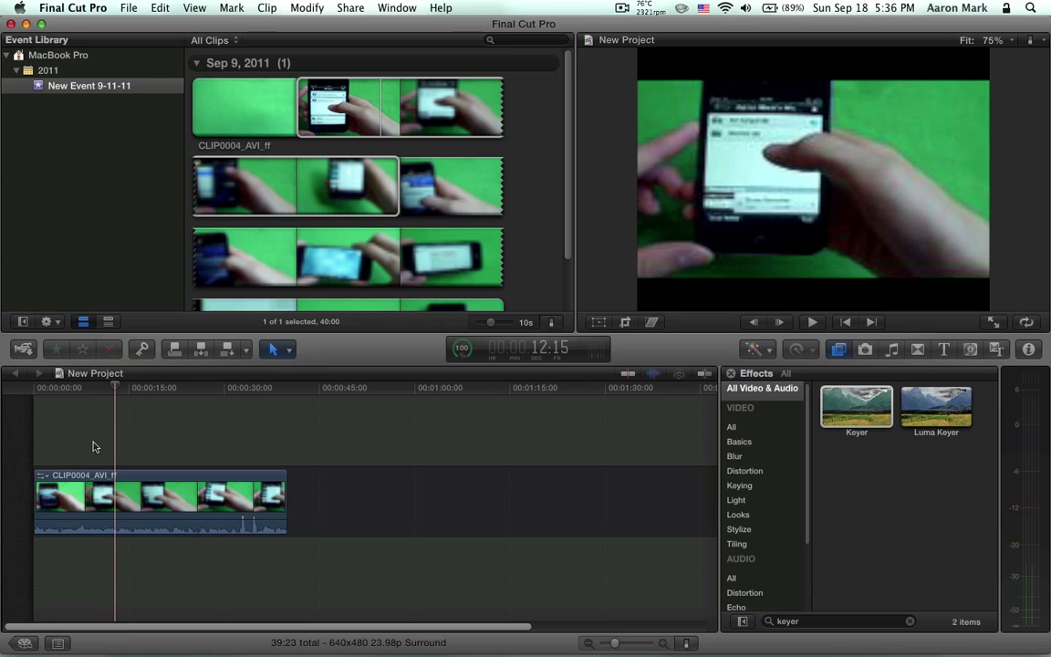
left_click(89, 419)
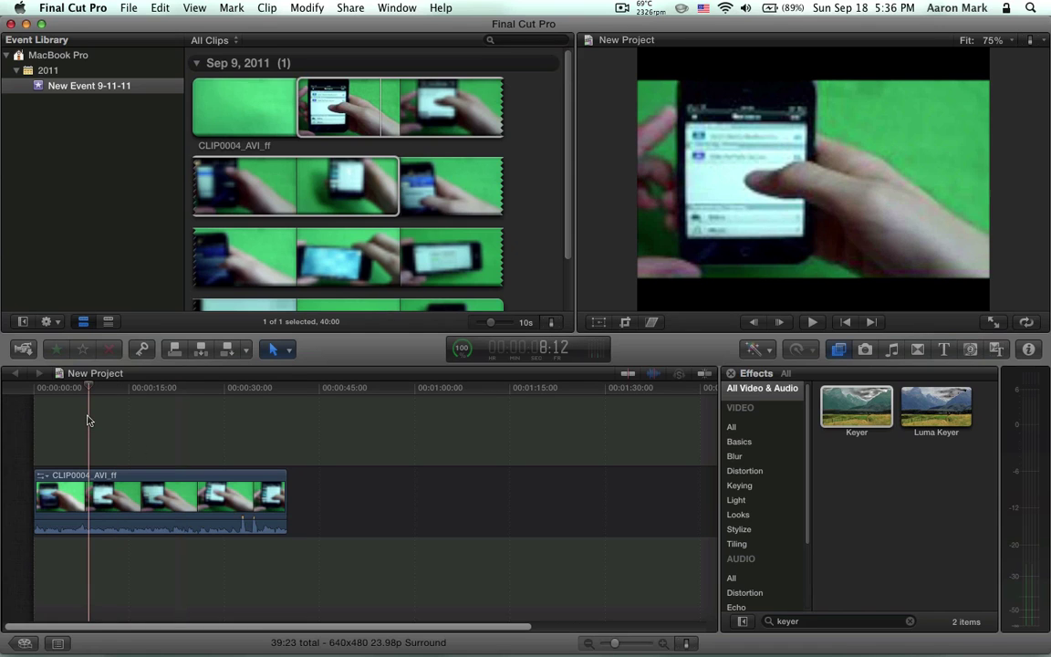
key("space")
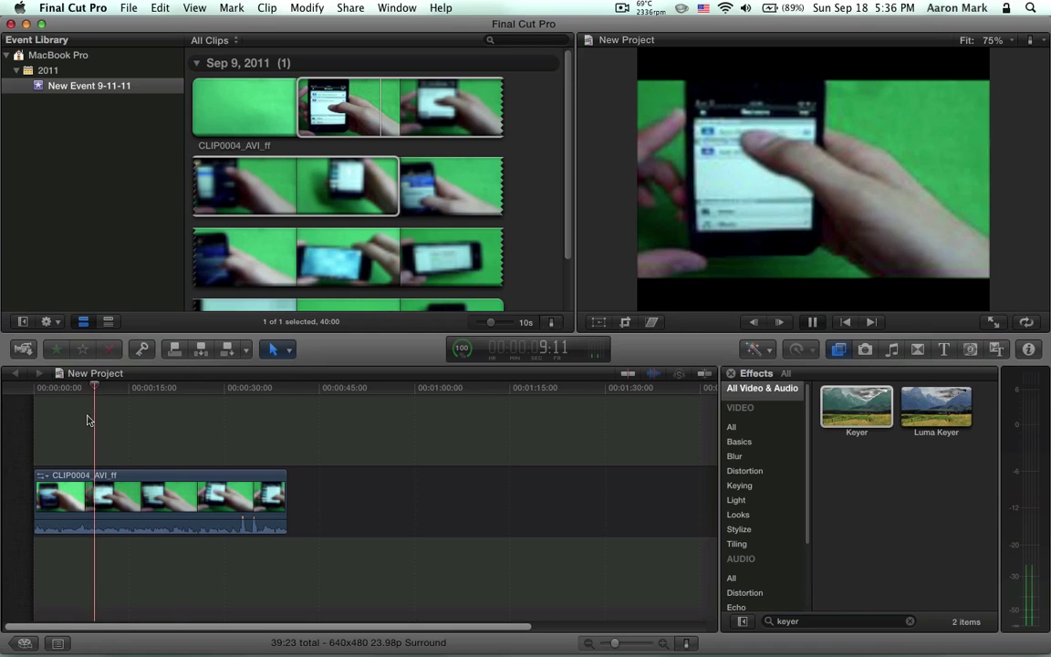
key("space")
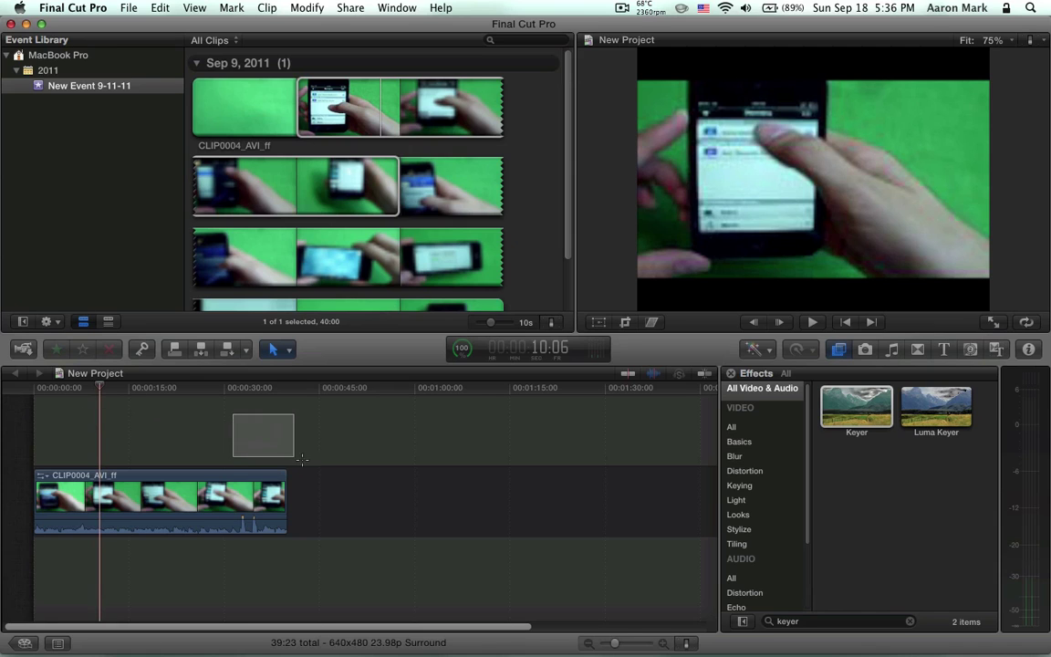
- Move the playhead to about 28 s, then 9 s, then past the clip's end
left_click(217, 411)
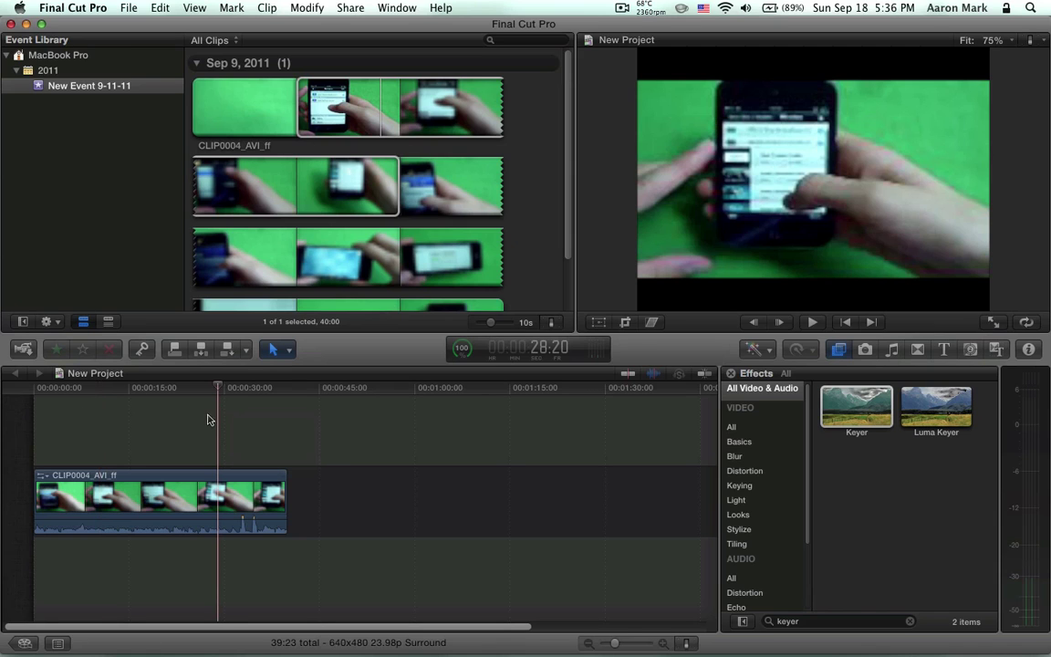
left_click(98, 406)
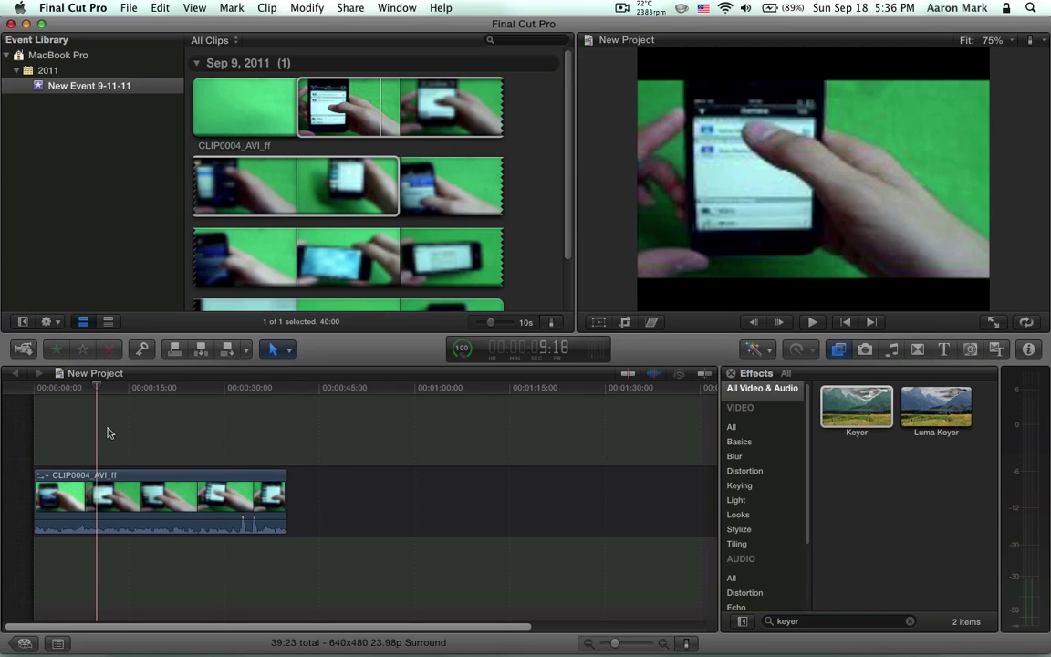
left_click(363, 431)
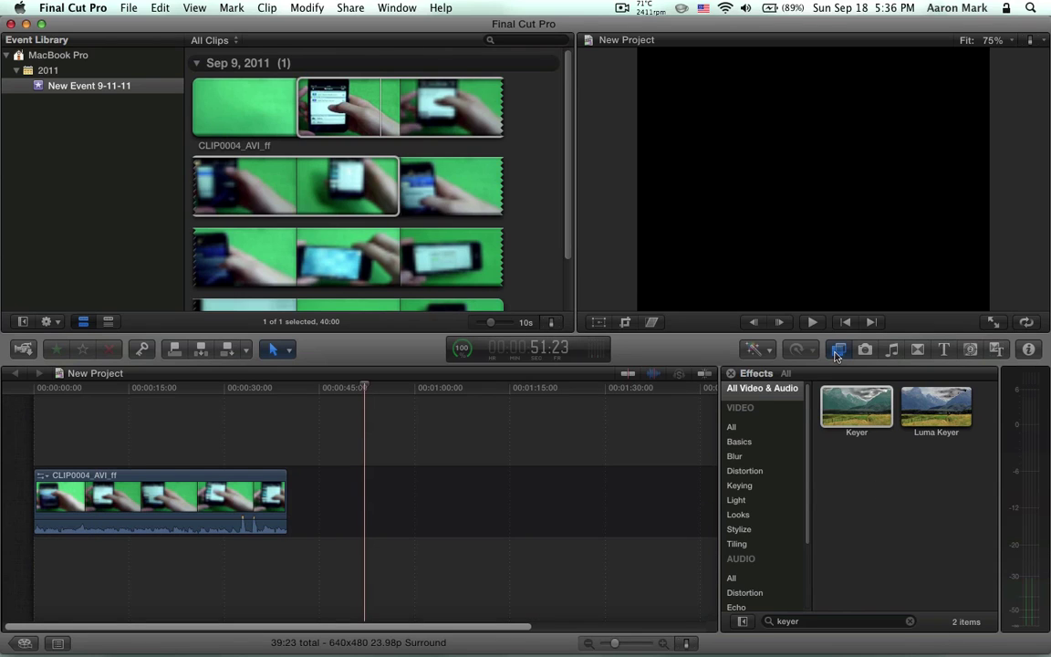
- Filter effects for 'key', apply the Keyer to the phone clip, and check it around 6–7 seconds
left_click(911, 624)
left_click(911, 624)
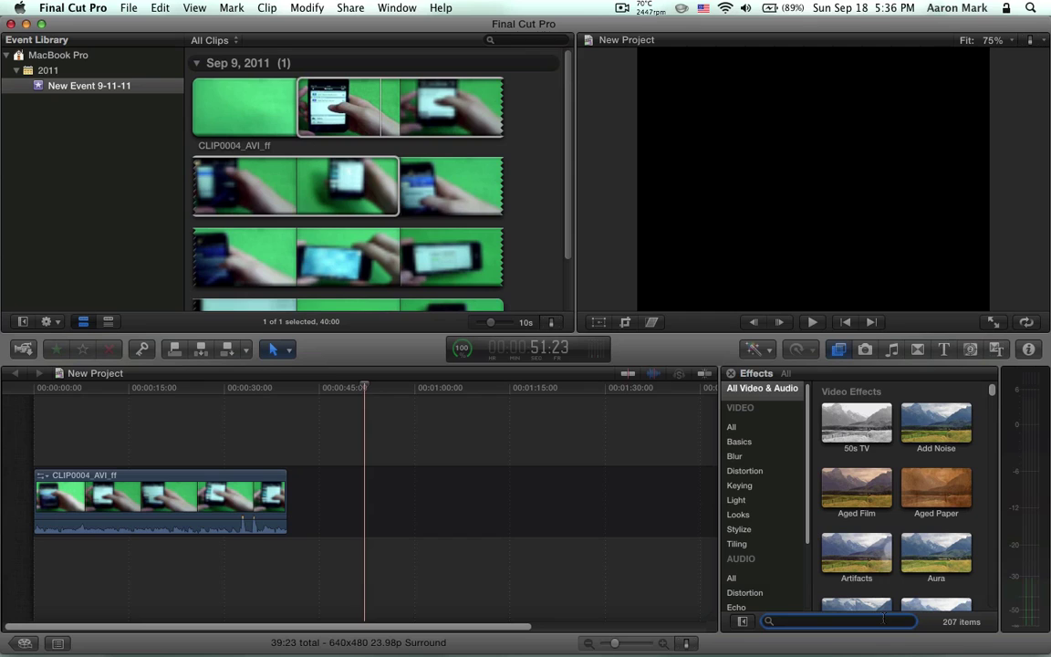
type("key")
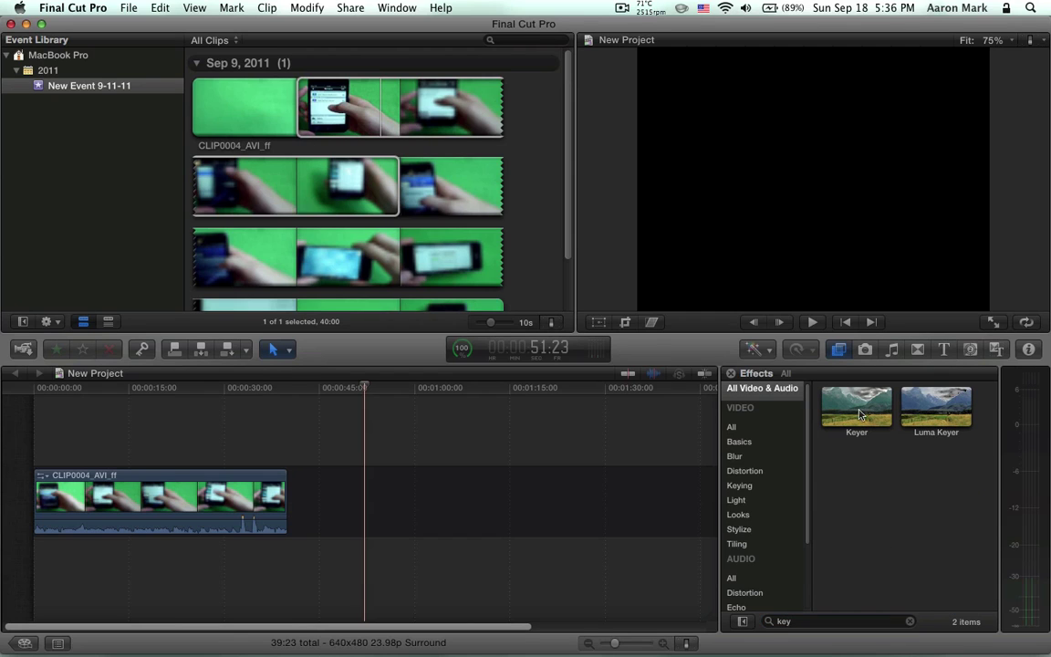
left_click_drag(858, 410, 183, 495)
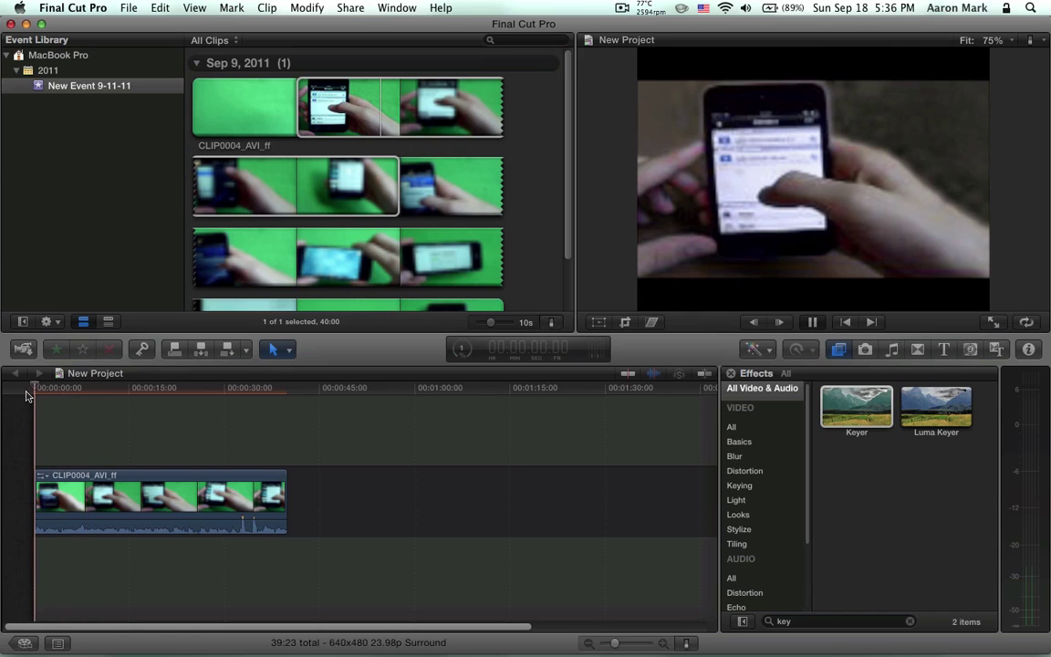
left_click(76, 409)
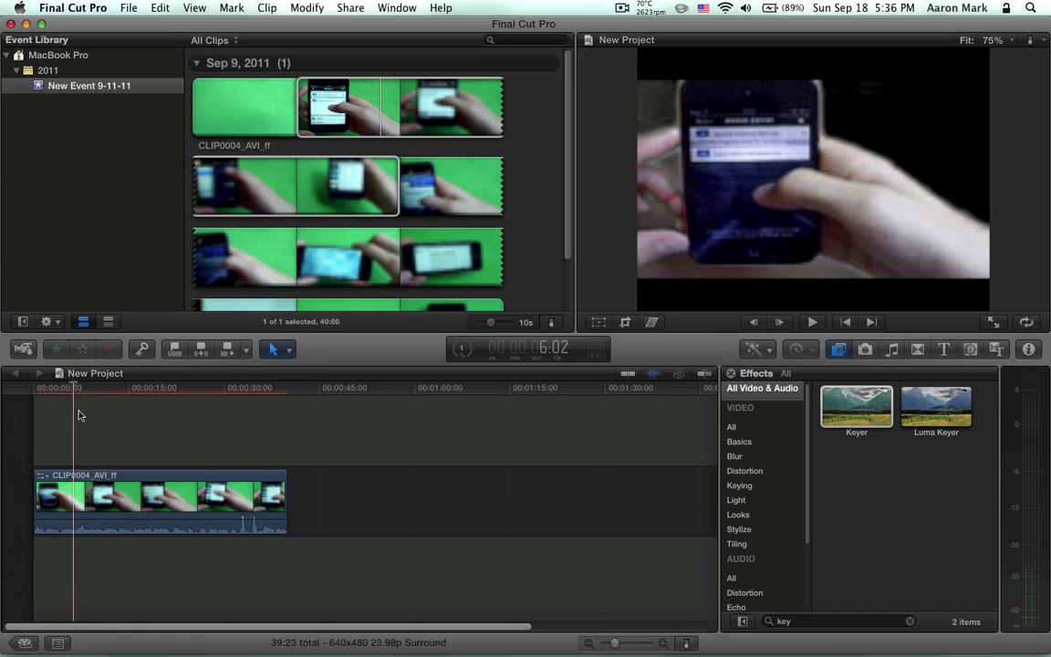
left_click(79, 416)
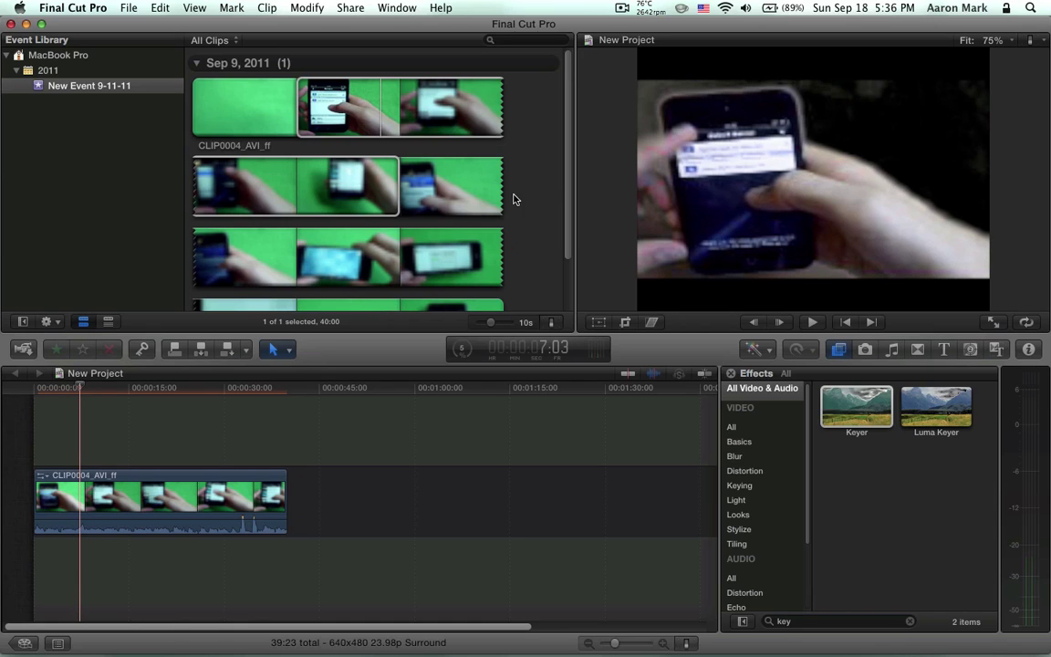
- In the Inspector, sample leftover background at the frame's upper right around 27 seconds
left_click(1024, 351)
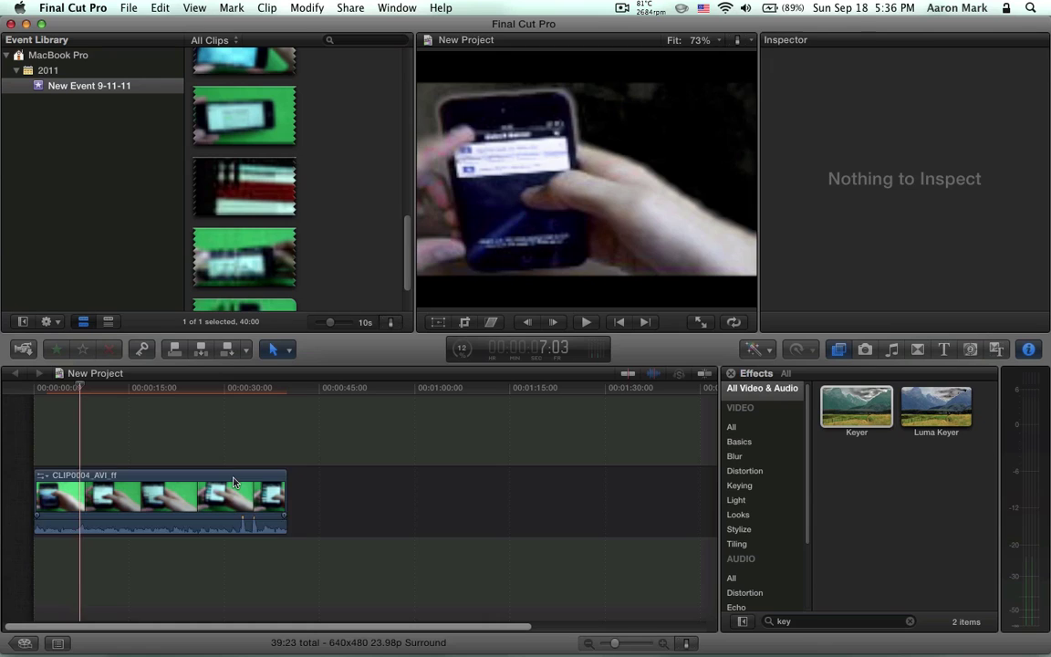
left_click(234, 482)
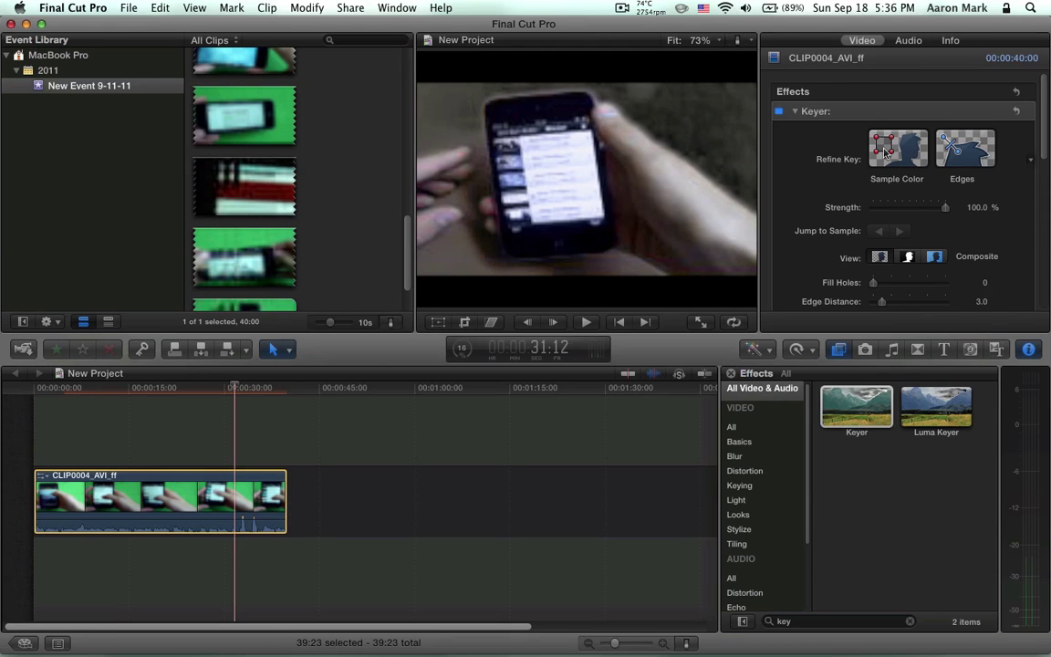
left_click(885, 153)
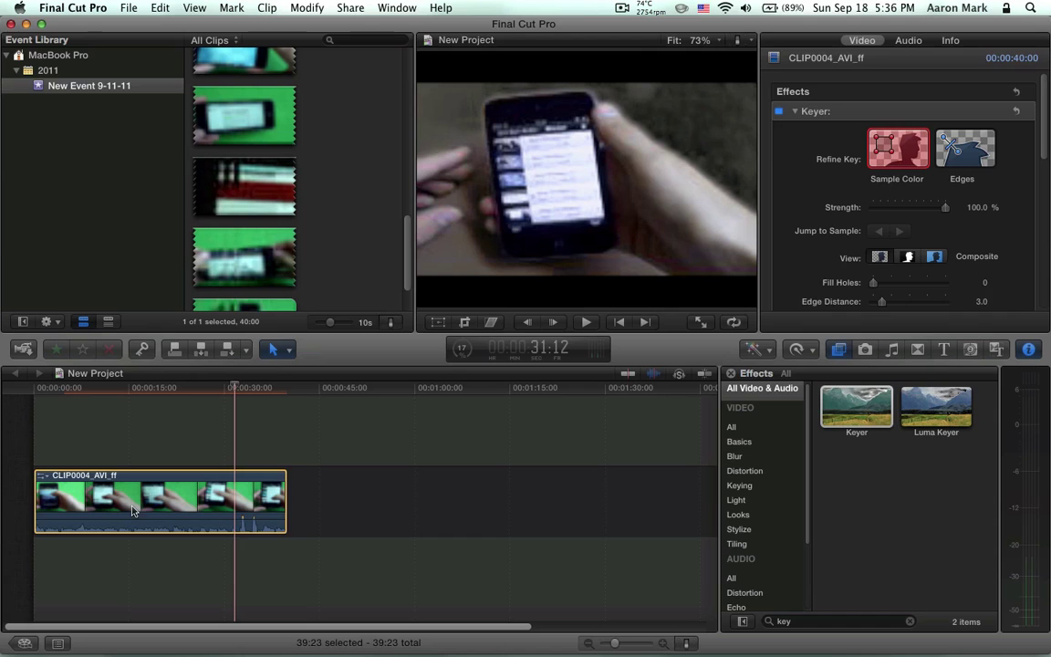
left_click(214, 388)
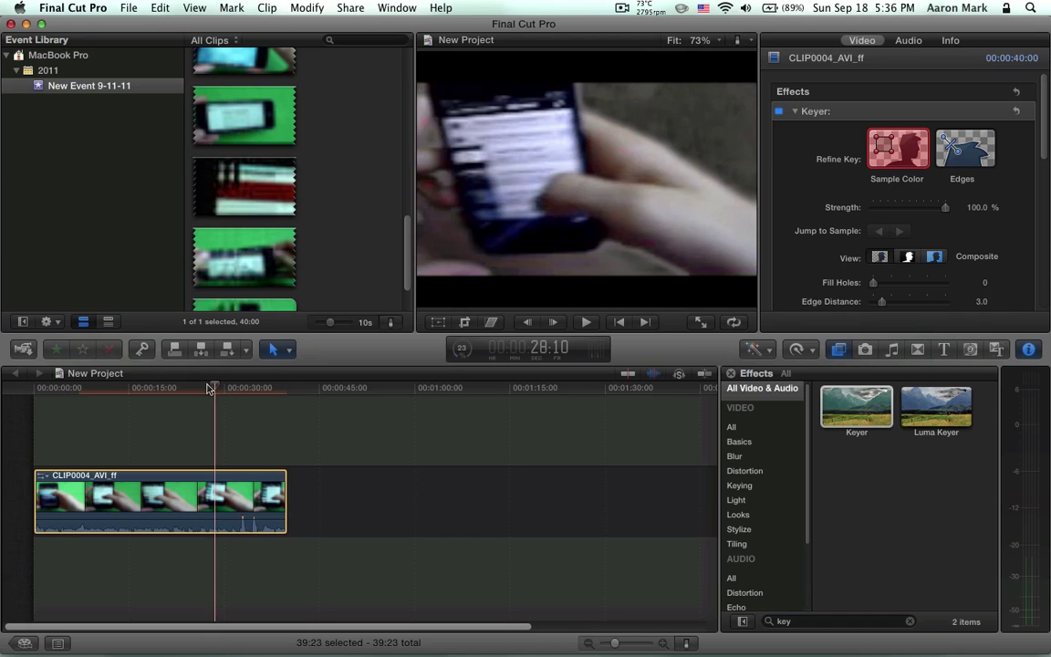
left_click(206, 388)
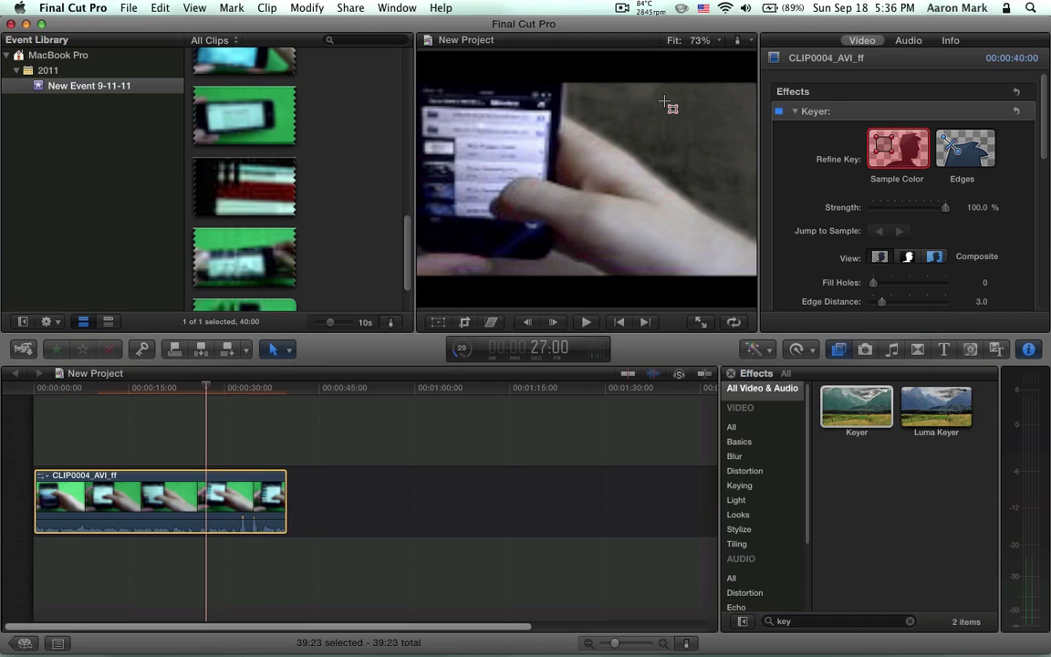
left_click_drag(667, 108, 724, 162)
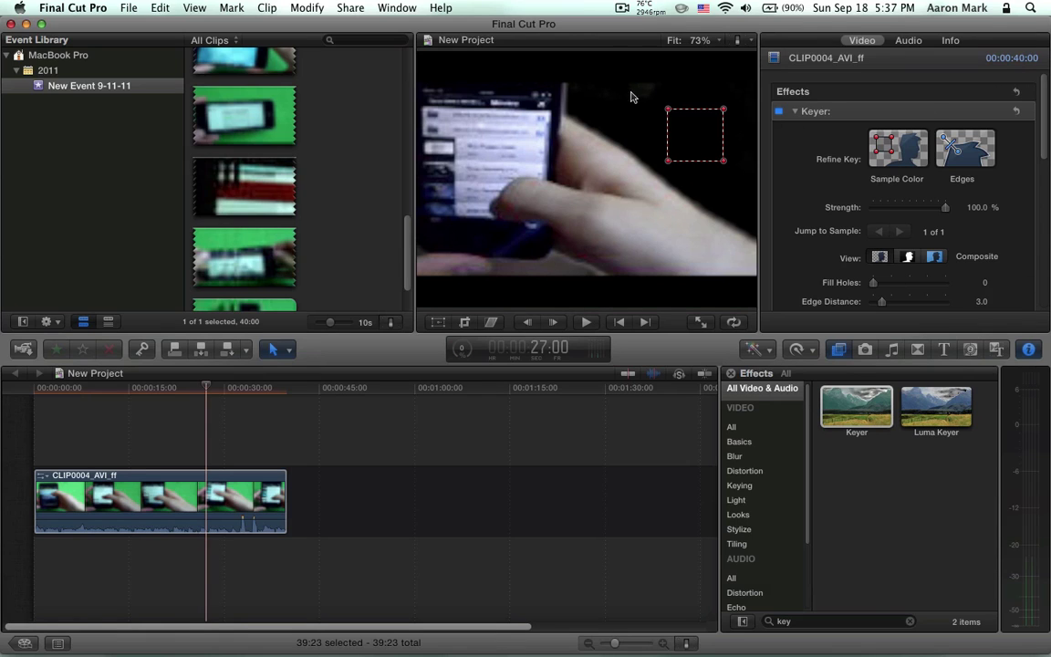
- Add a second Keyer colour sample beside the first, then preview around 10 seconds
left_click(918, 155)
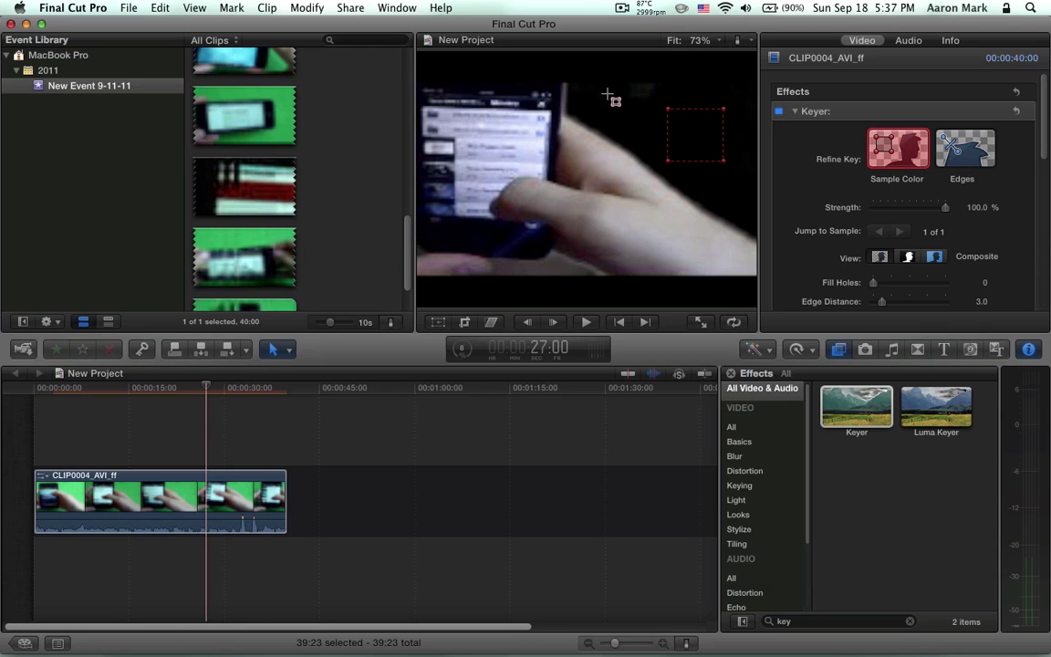
left_click_drag(608, 101, 655, 127)
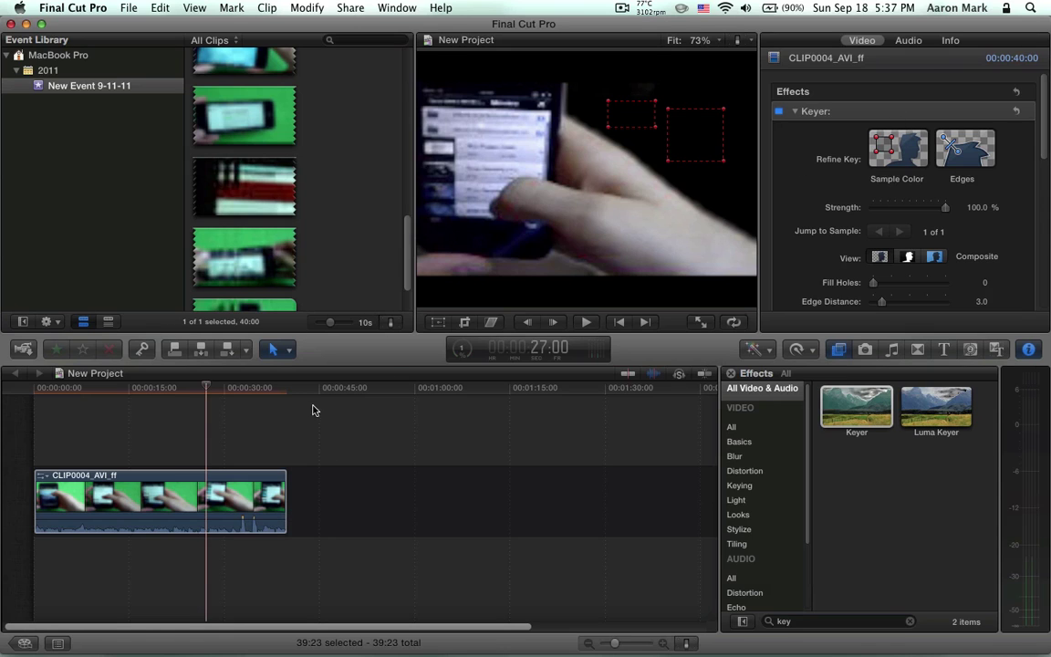
left_click(104, 422)
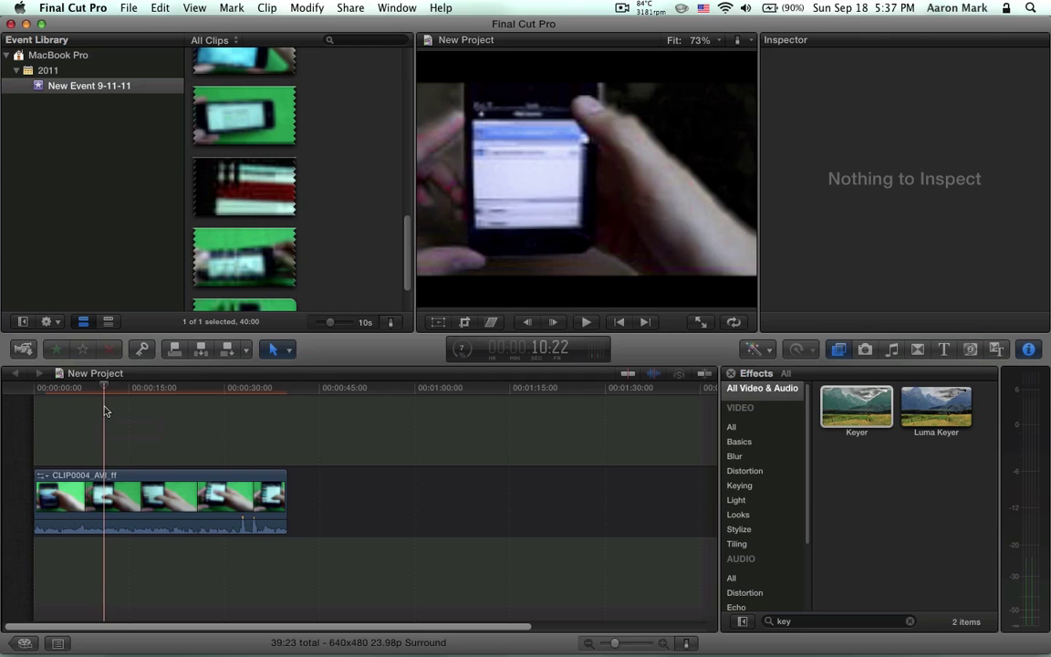
- Scrub the keyed footage around 7 and 17–19 seconds to review the key
left_click(79, 388)
left_click_drag(71, 391, 153, 400)
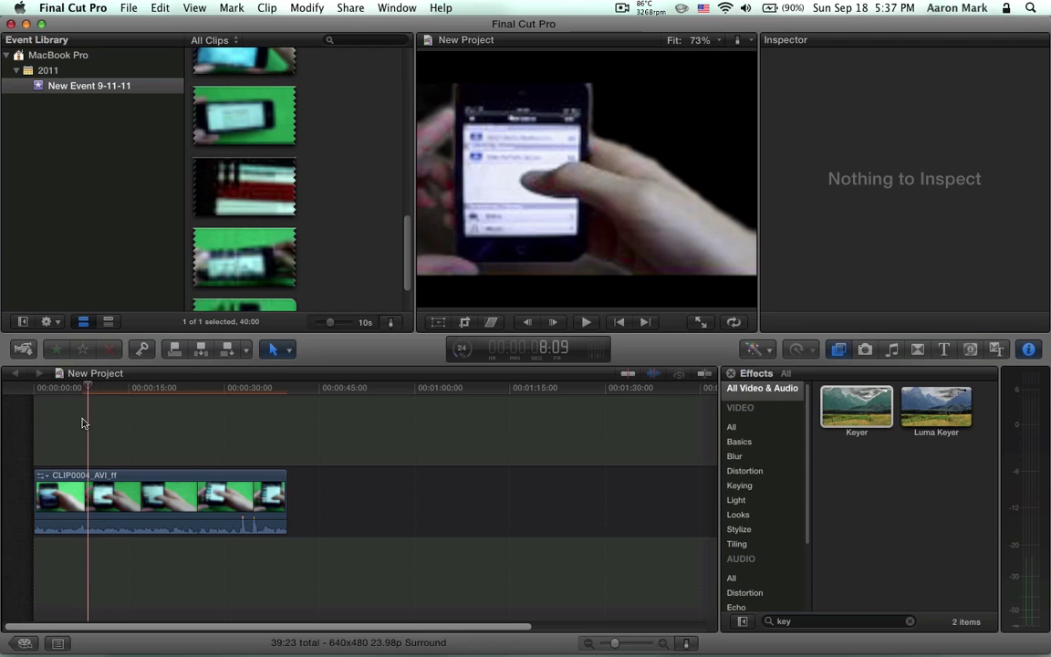
mouse_move(153, 400)
left_mouse_down()
mouse_move(163, 445)
mouse_move(129, 434)
left_mouse_up()
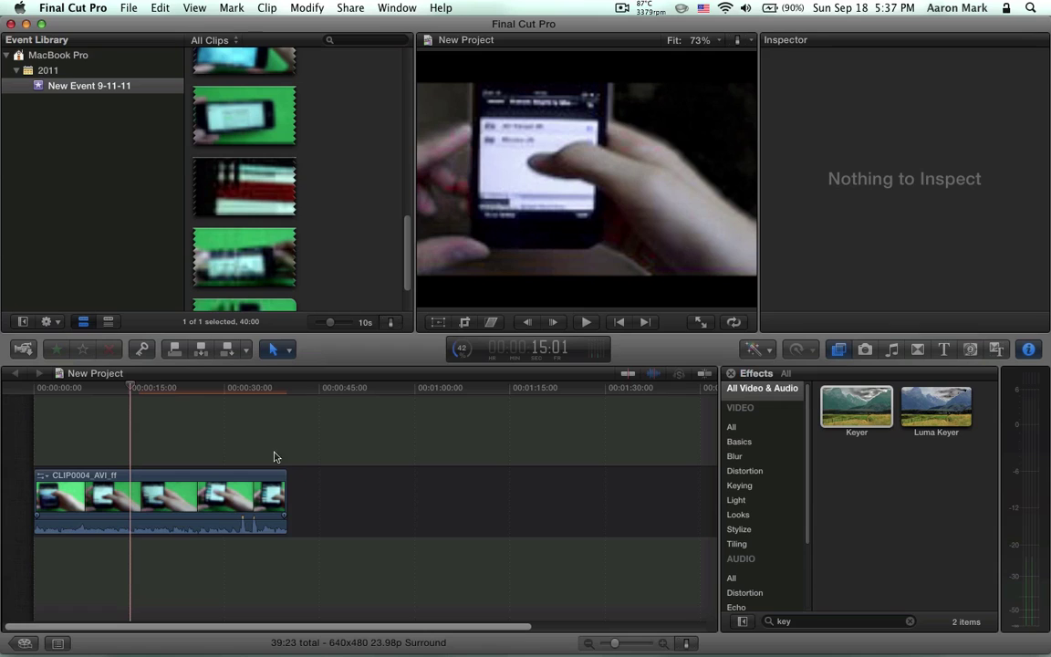
- Select and deselect the phone clip, then park the playhead at about 8, then 27 seconds
left_click_drag(362, 426, 410, 466)
left_click_drag(365, 433, 463, 596)
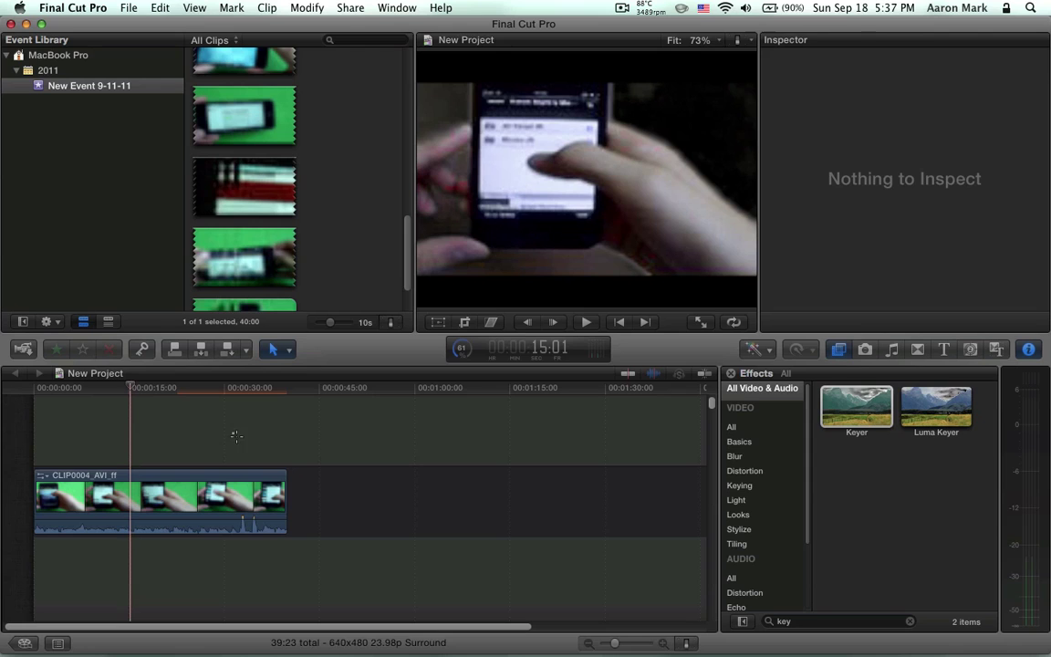
left_click_drag(237, 436, 357, 575)
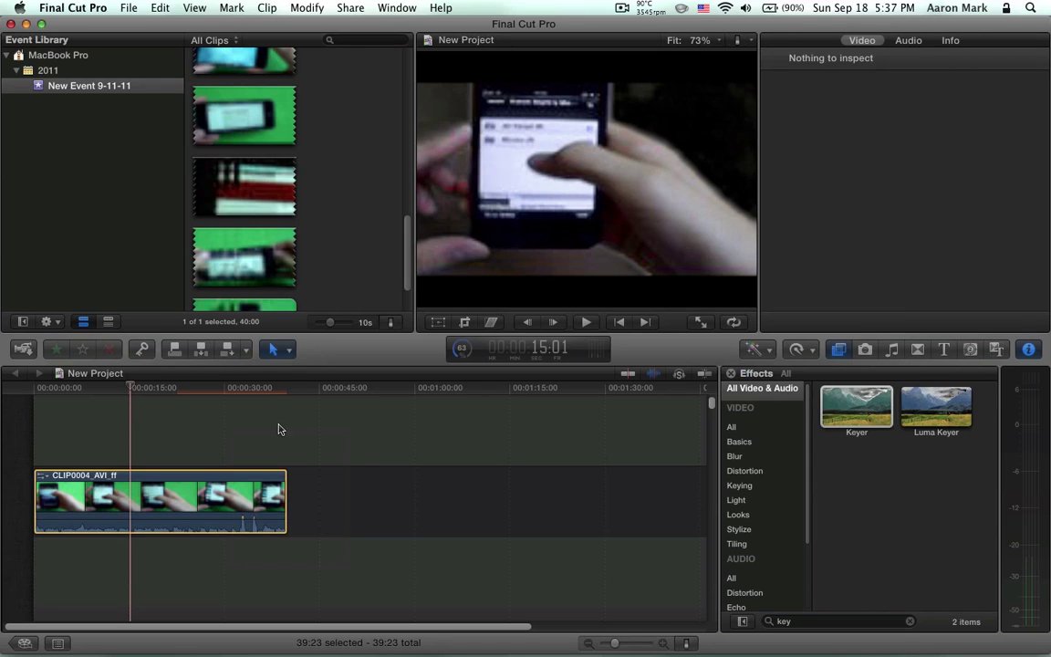
left_click(359, 429)
left_click(89, 433)
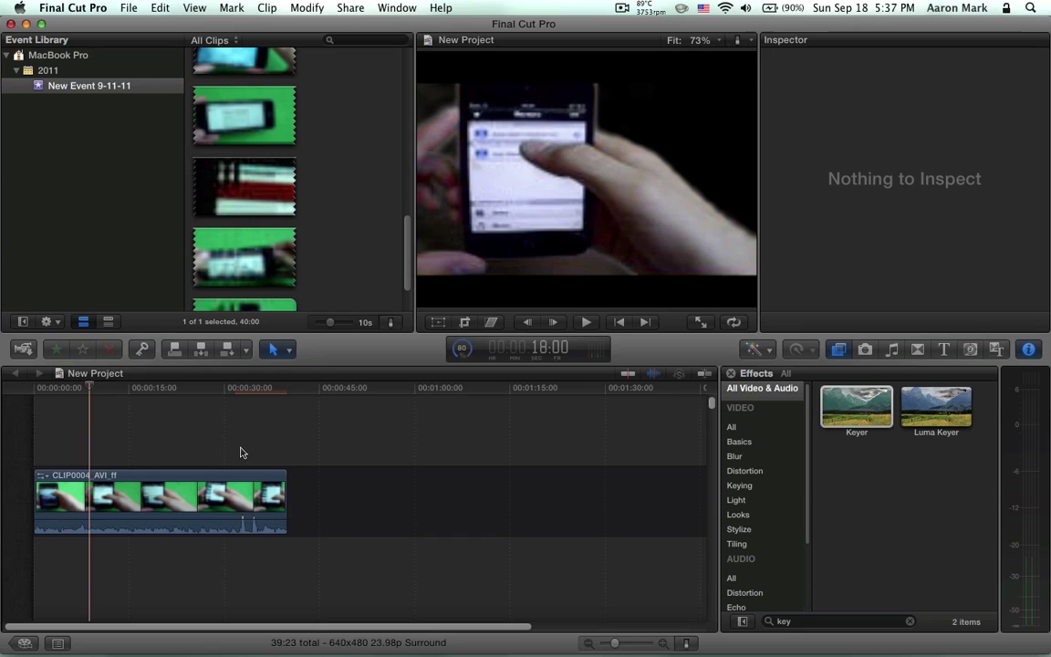
left_click(210, 446)
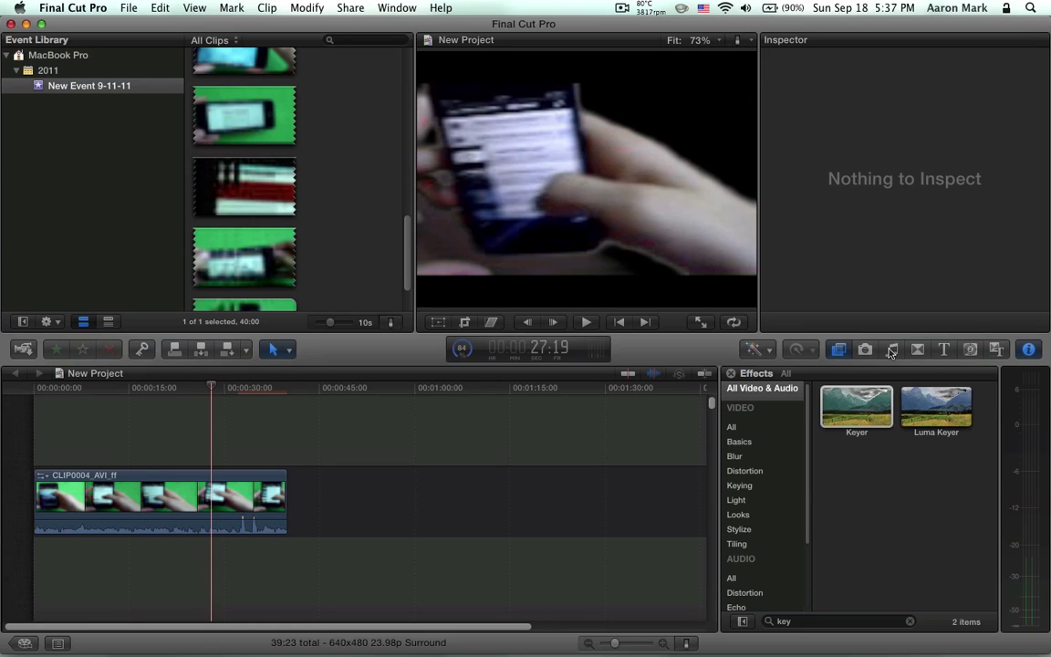
- From the photo library, place Epcot photo P1010883a below the phone clip
key("super+shift+1")
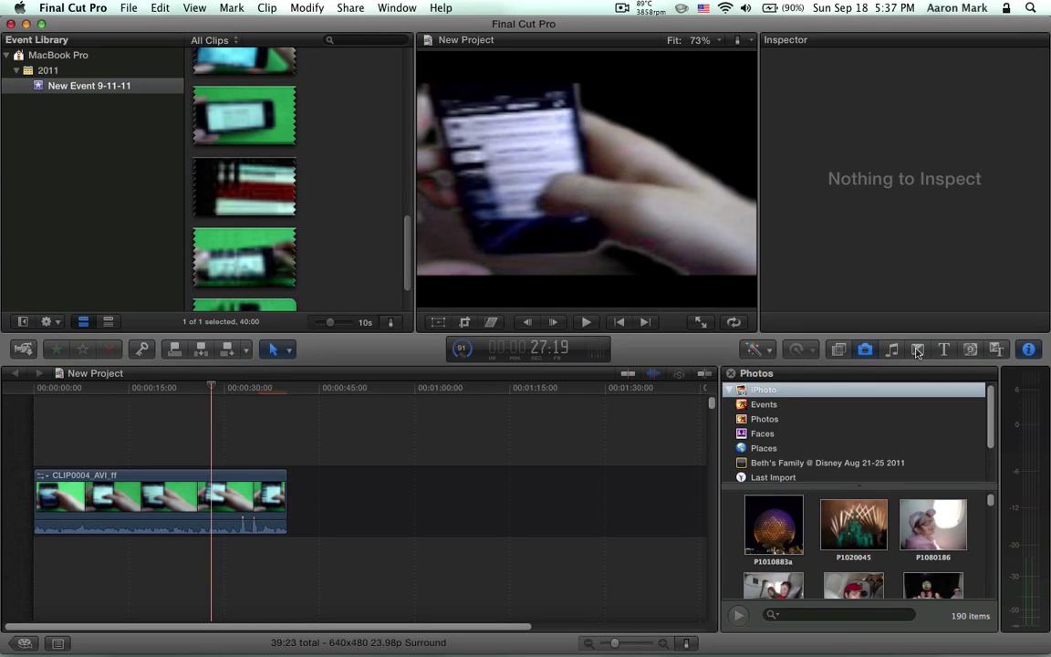
left_click_drag(774, 524, 608, 308)
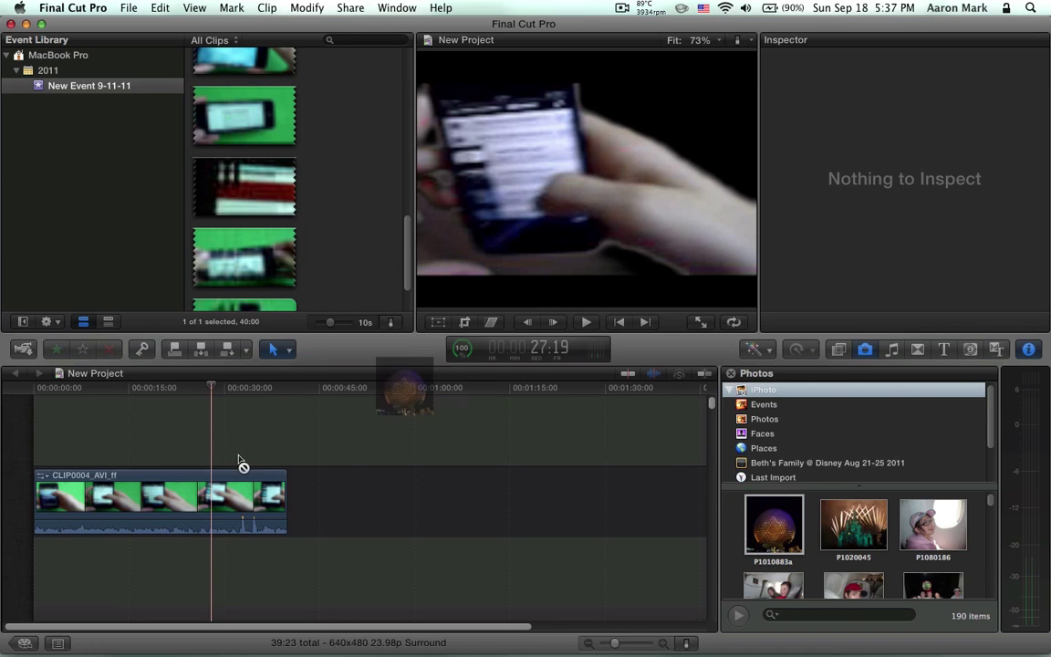
left_click_drag(608, 309, 88, 566)
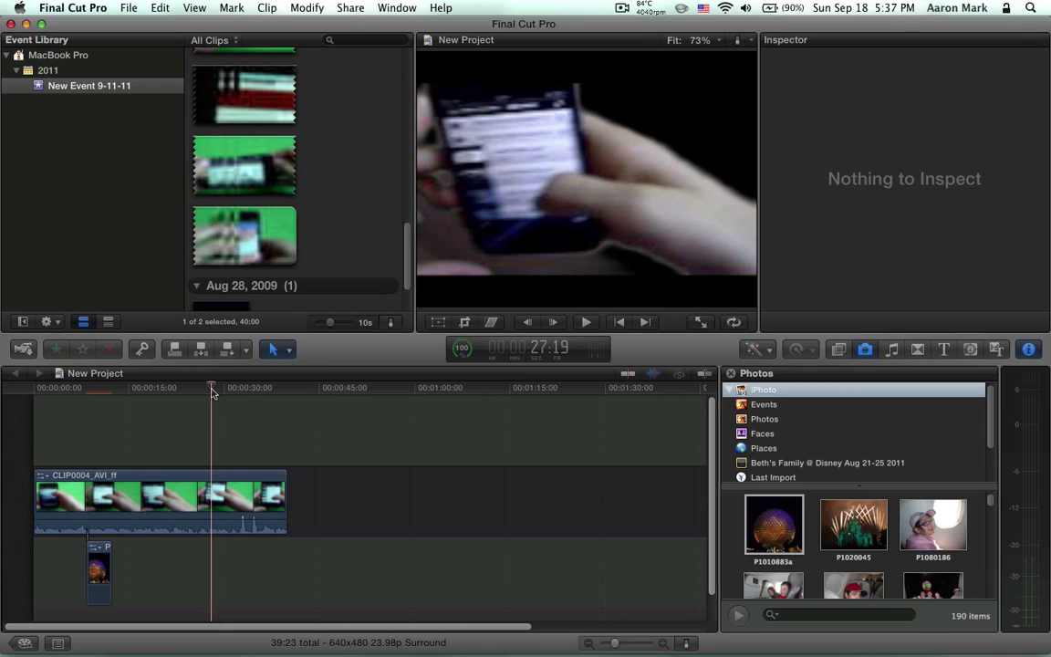
- Shorten the Epcot photo clip and drop it onto the phone clip, raising the replace menu
left_click_drag(188, 388, 74, 390)
left_click(100, 577)
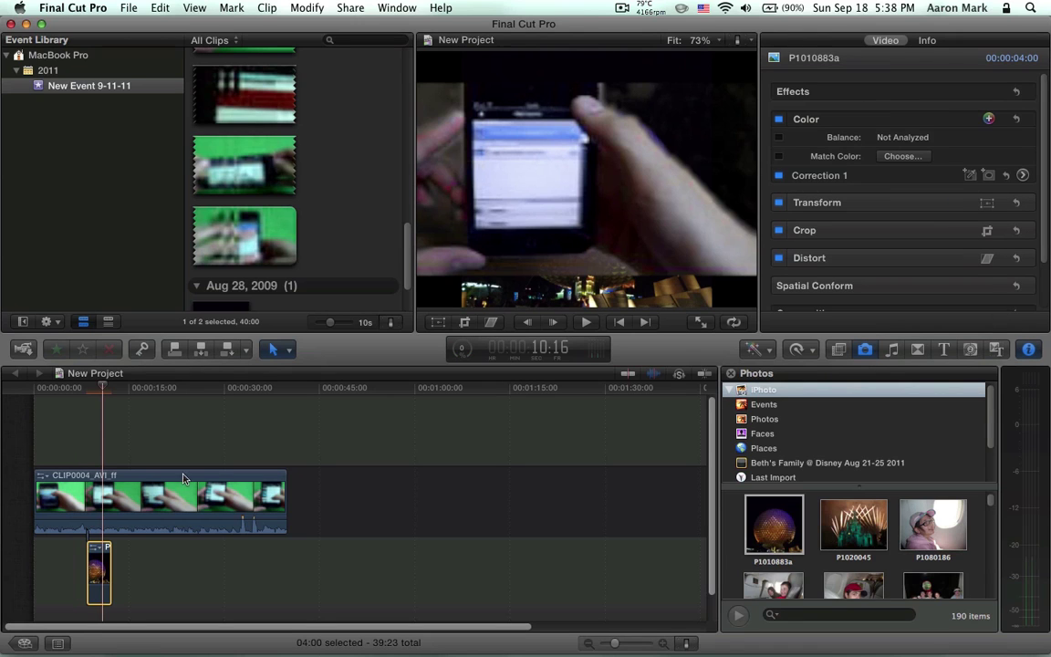
left_click(157, 505)
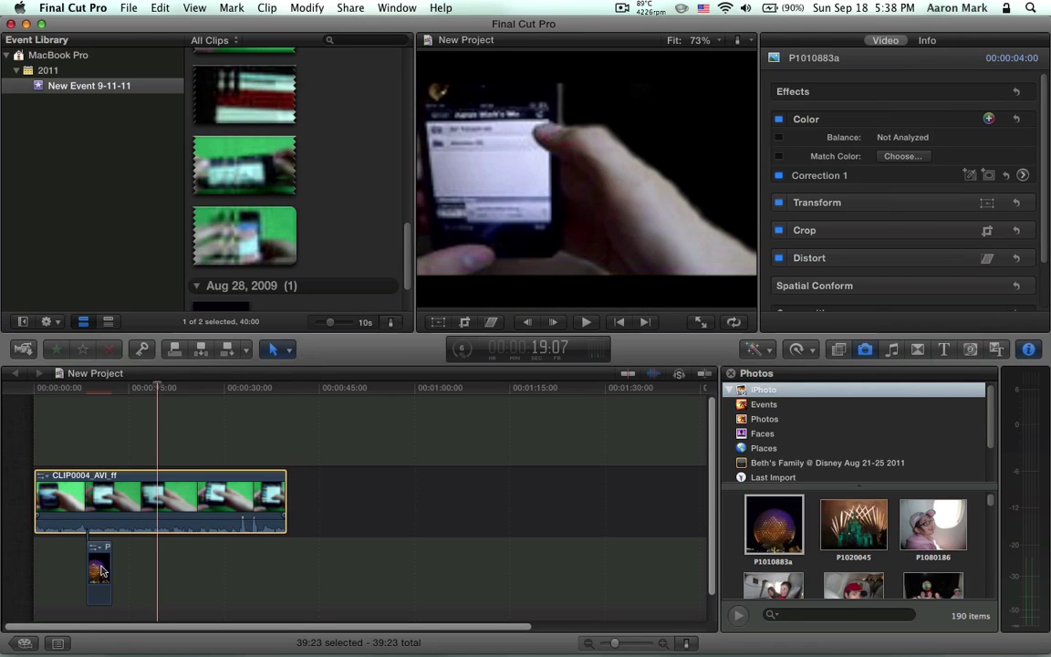
left_click_drag(111, 572, 117, 493)
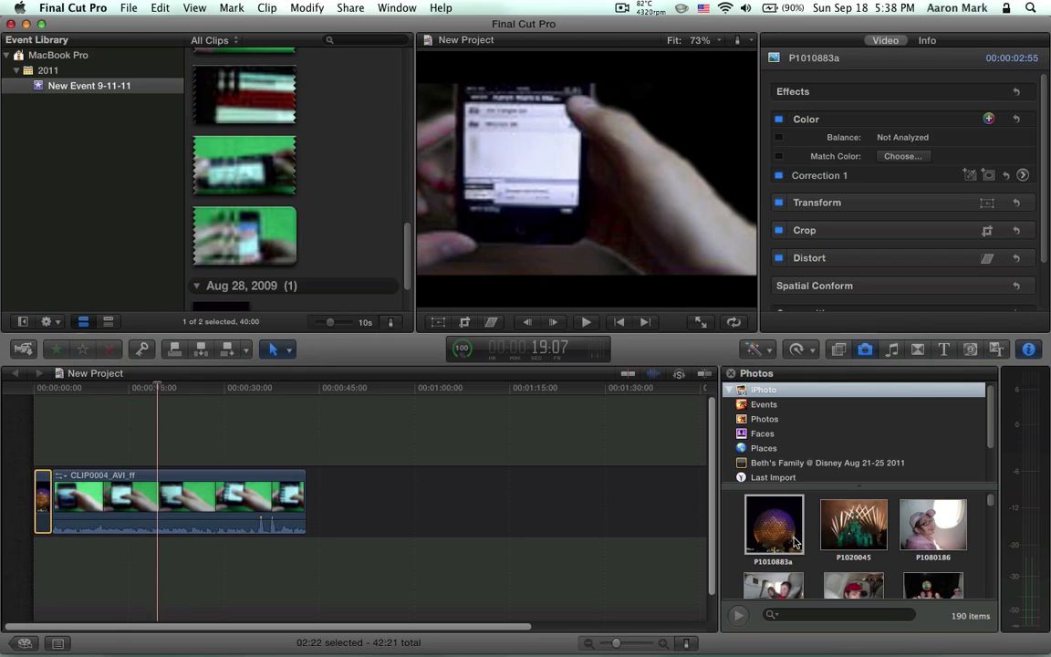
mouse_move(795, 542)
left_mouse_down()
mouse_move(181, 505)
mouse_move(194, 493)
left_mouse_up()
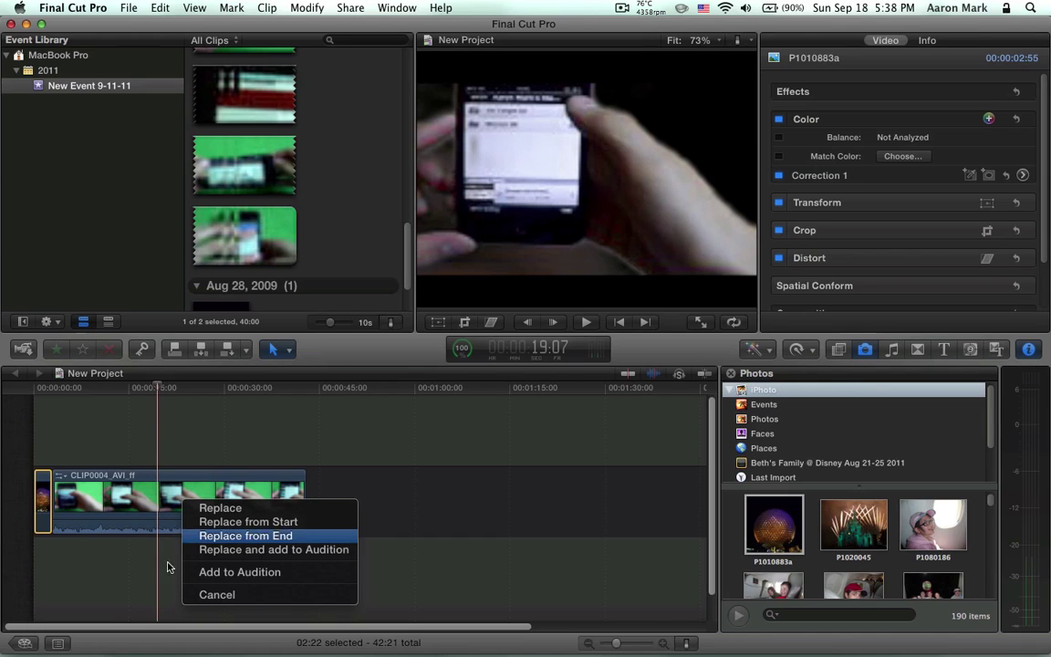
- Dismiss the replace menu and connect the Epcot photo beneath the phone clip, previewing around 20 s
left_click(219, 572)
left_click_drag(774, 525, 157, 575)
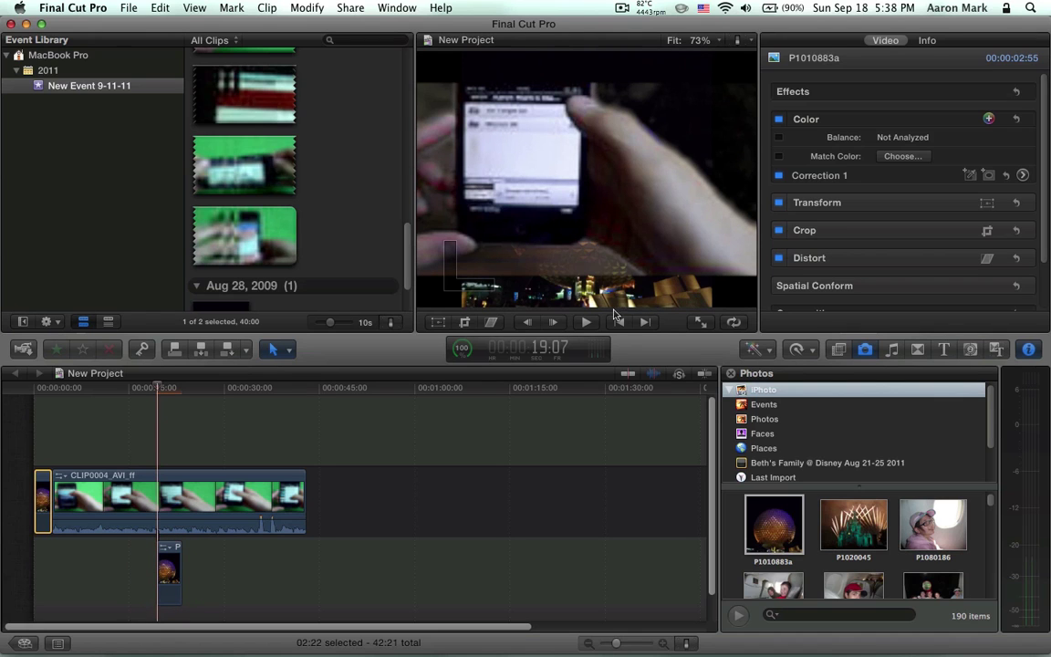
mouse_move(160, 390)
left_mouse_down()
mouse_move(185, 394)
mouse_move(165, 404)
mouse_move(183, 413)
mouse_move(172, 410)
left_mouse_up()
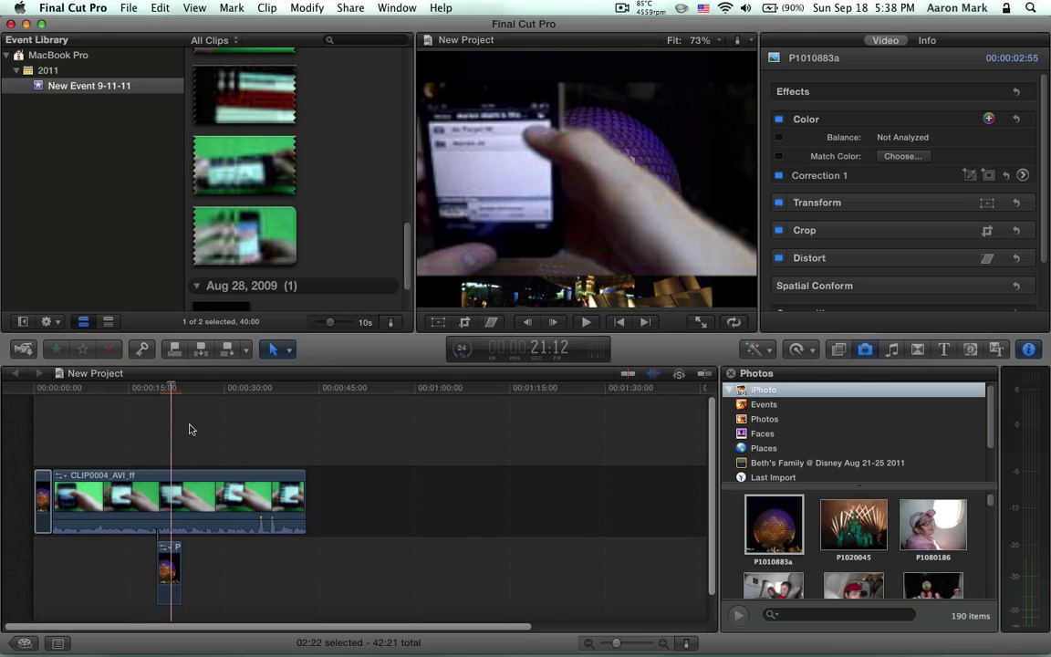
mouse_move(181, 391)
left_mouse_down()
mouse_move(197, 391)
mouse_move(150, 391)
left_mouse_up()
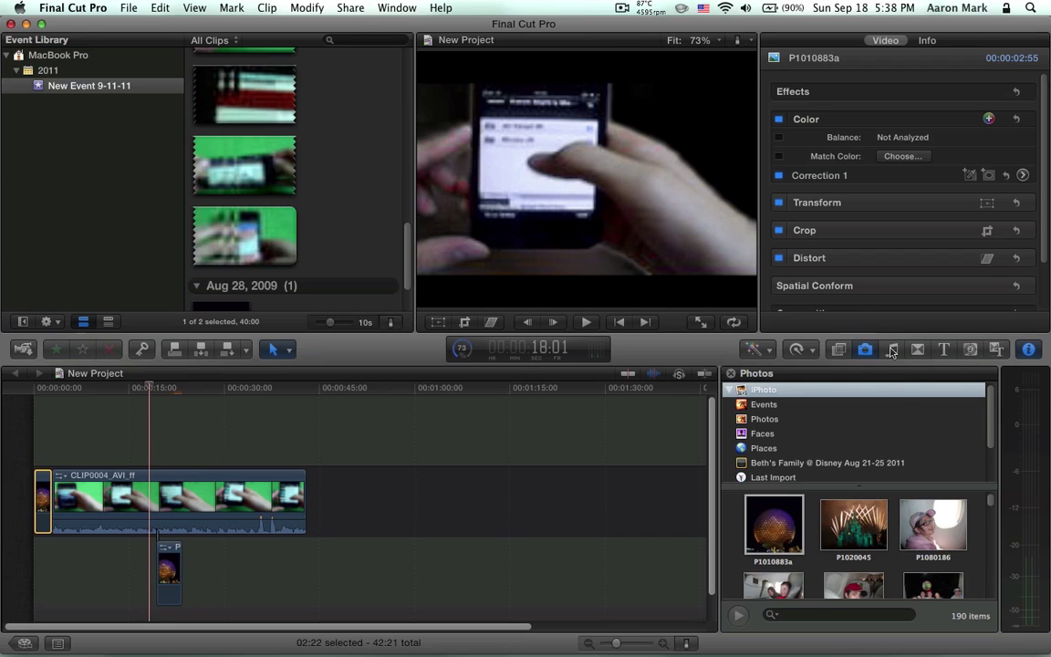
- Scrub the composite around twenty seconds and deselect everything in the timeline
scroll(315, 157, "down", 1)
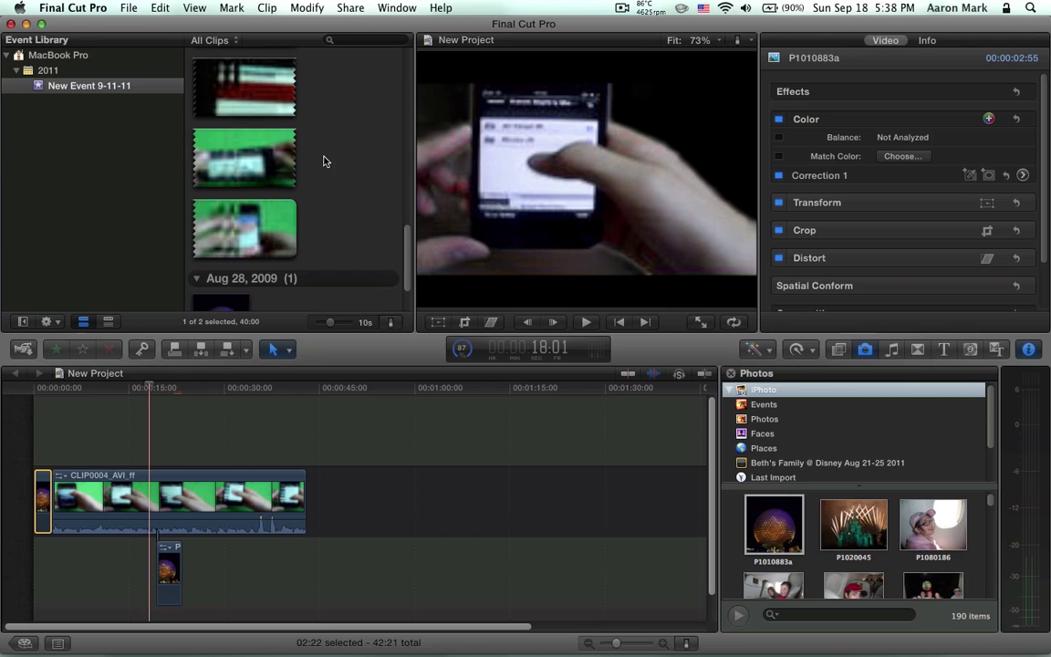
scroll(312, 201, "down", 1)
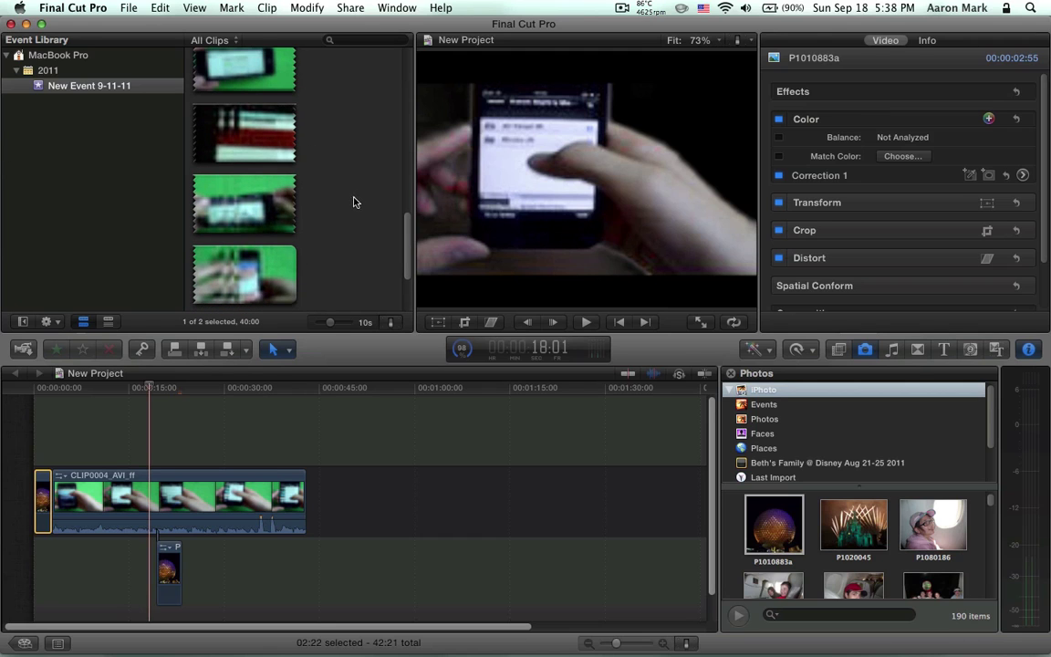
left_click(165, 389)
left_click_drag(167, 389, 172, 388)
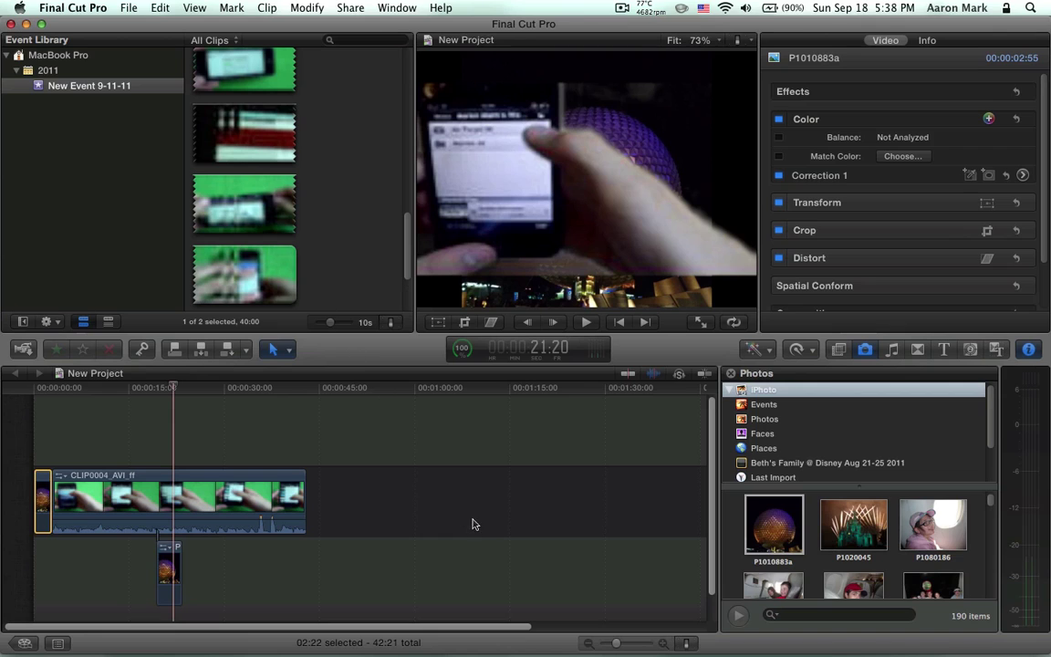
mouse_move(473, 437)
left_mouse_down()
mouse_move(404, 448)
mouse_move(352, 424)
left_mouse_up()
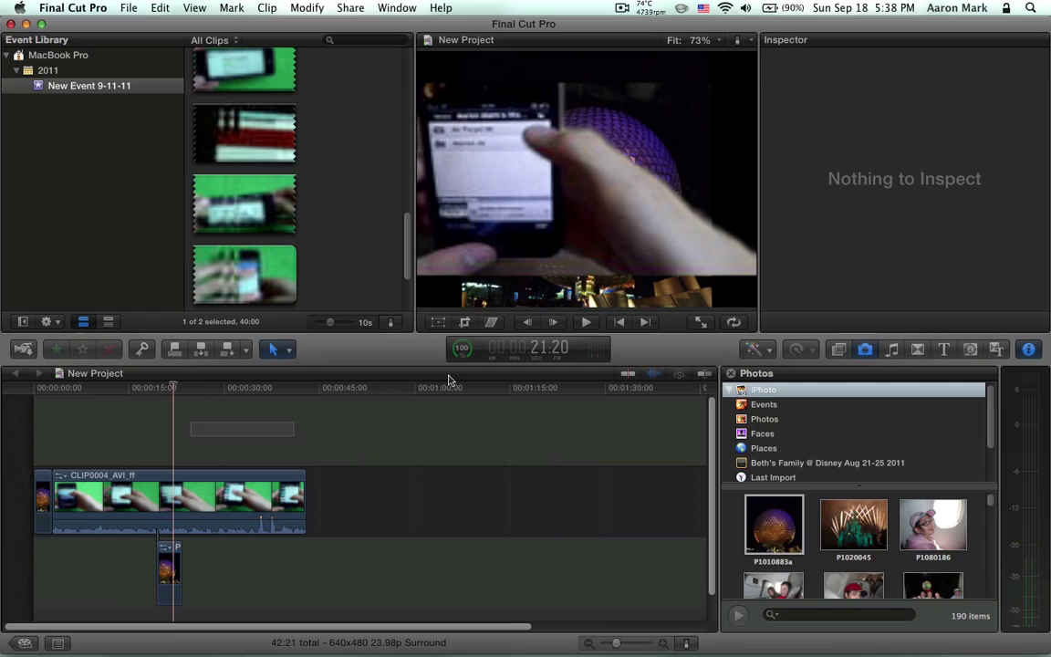
- On CLIP0004's Keyer, open Edges and switch View to Original, Matte, then back to Composite
left_click(248, 511)
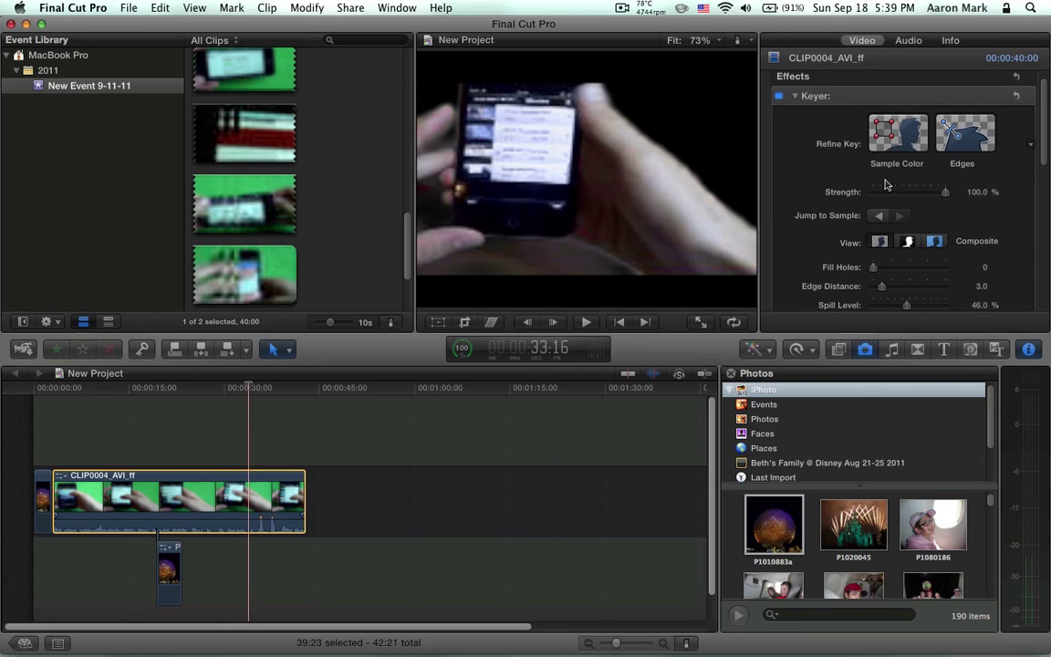
scroll(886, 186, "up", 1)
left_click(949, 155)
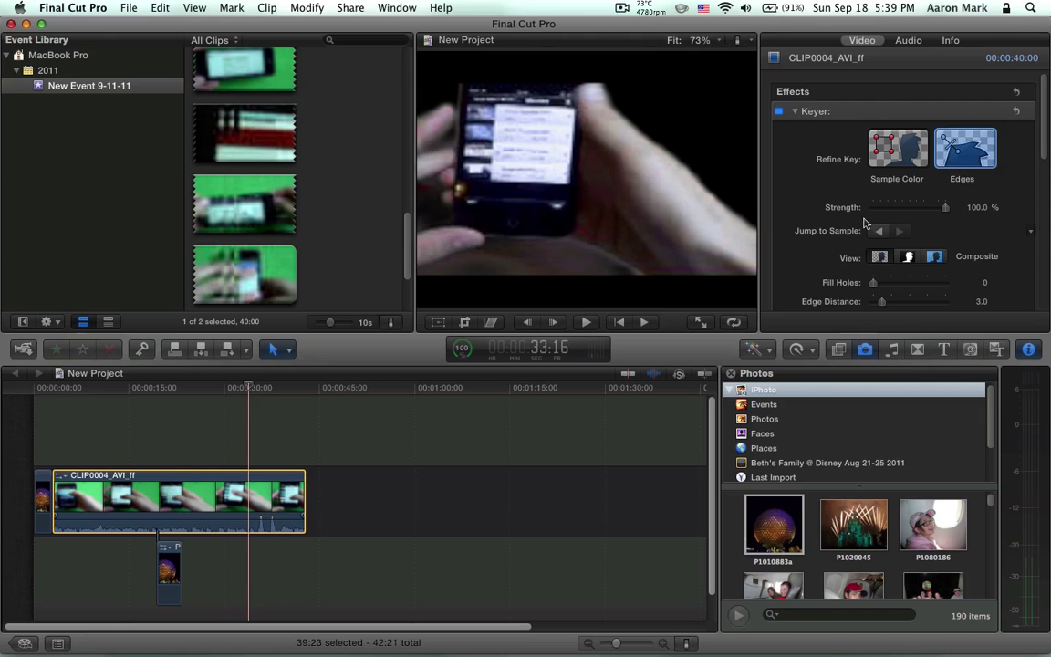
scroll(853, 217, "down", 1)
scroll(849, 224, "down", 2)
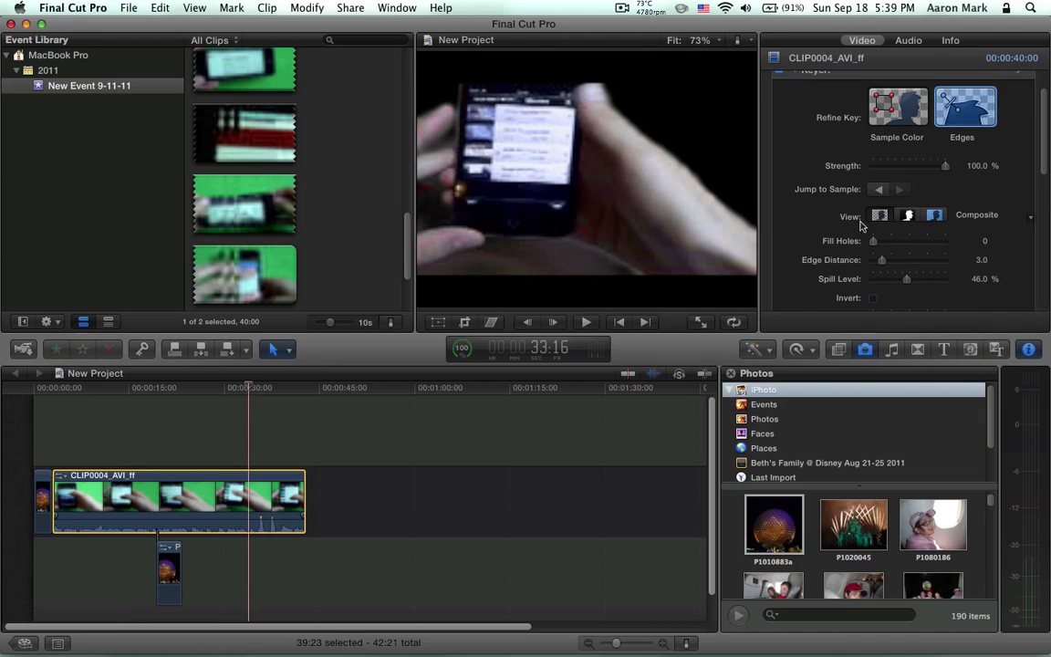
left_click(908, 216)
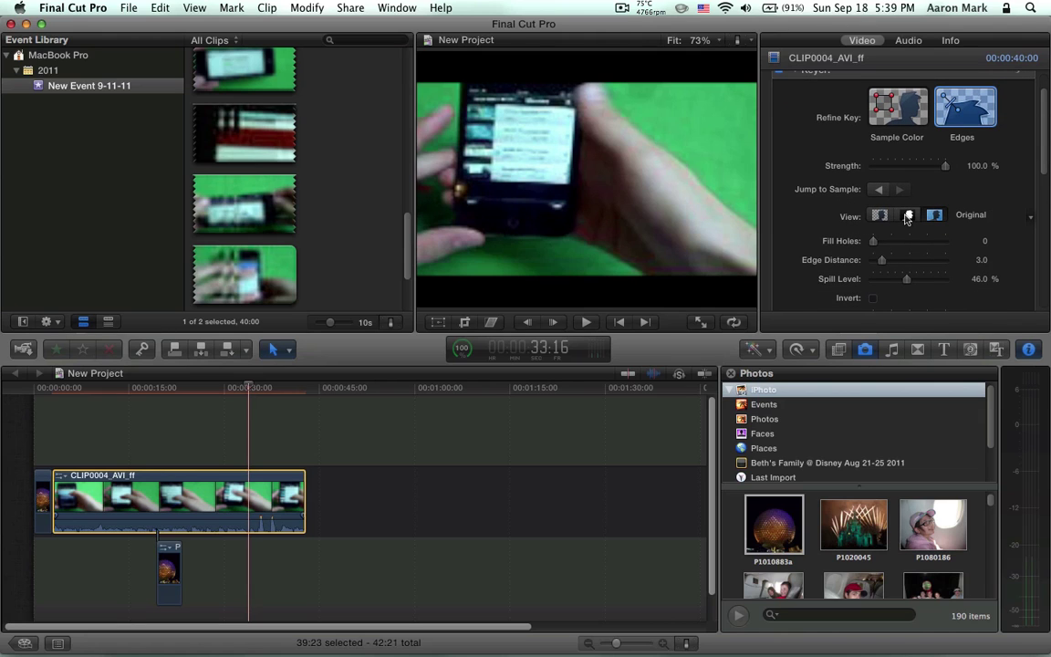
left_click(909, 216)
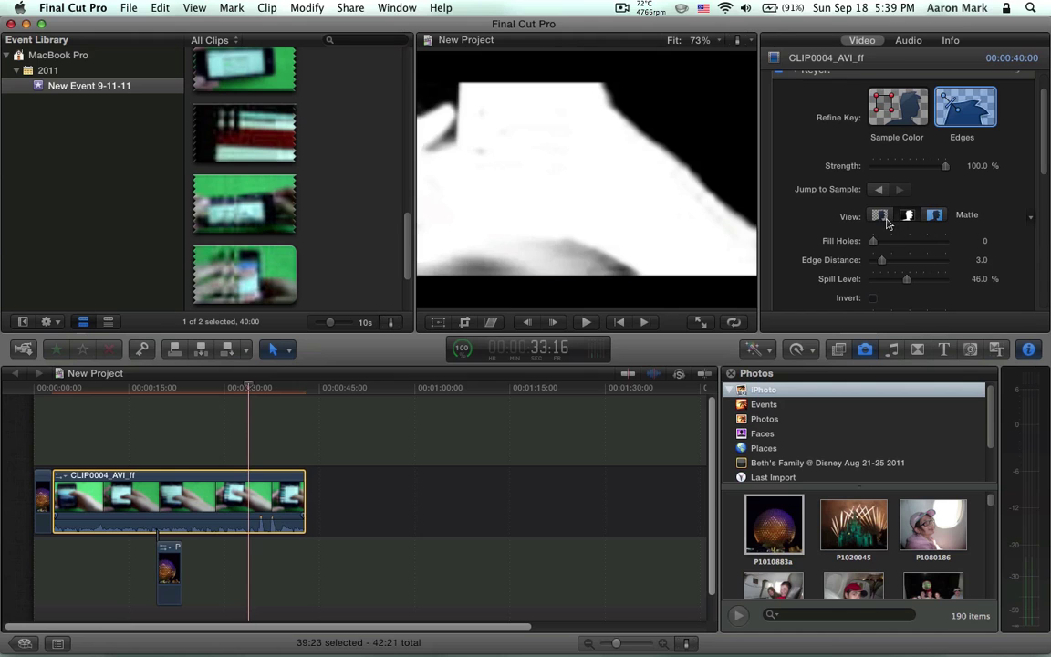
left_click(879, 216)
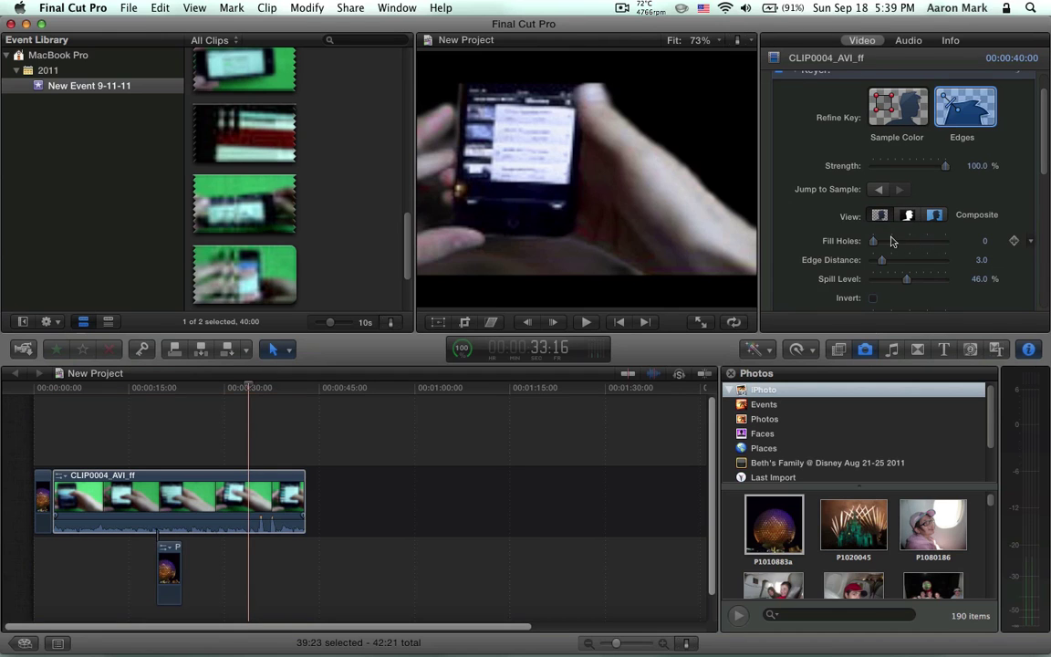
scroll(885, 239, "down", 2)
scroll(884, 235, "down", 2)
scroll(878, 226, "down", 2)
scroll(871, 217, "down", 3)
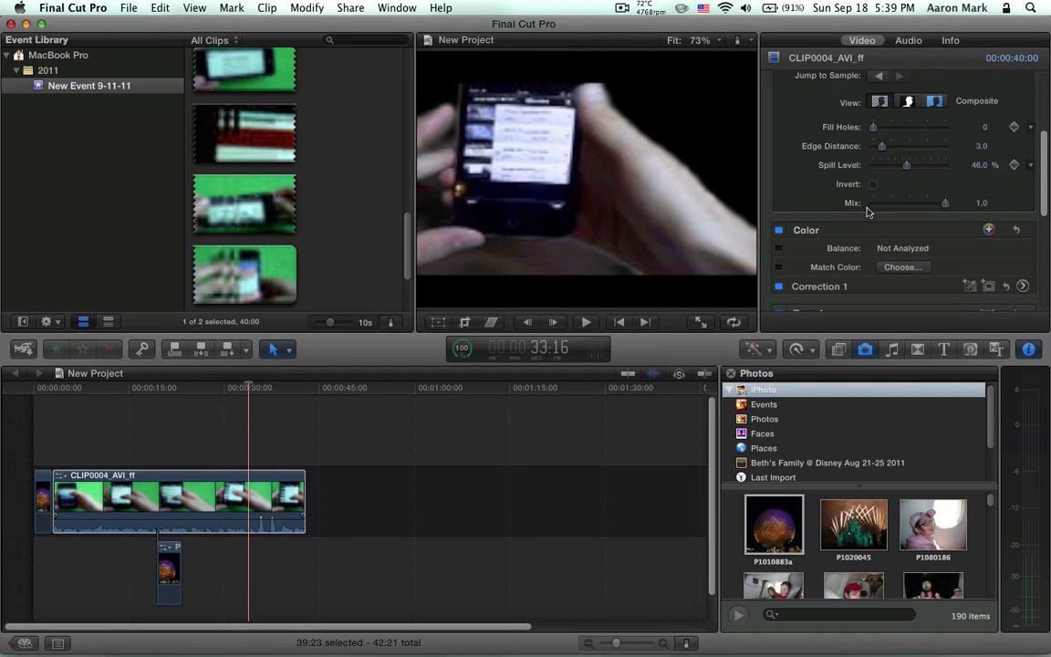
scroll(867, 212, "down", 3)
scroll(858, 219, "down", 2)
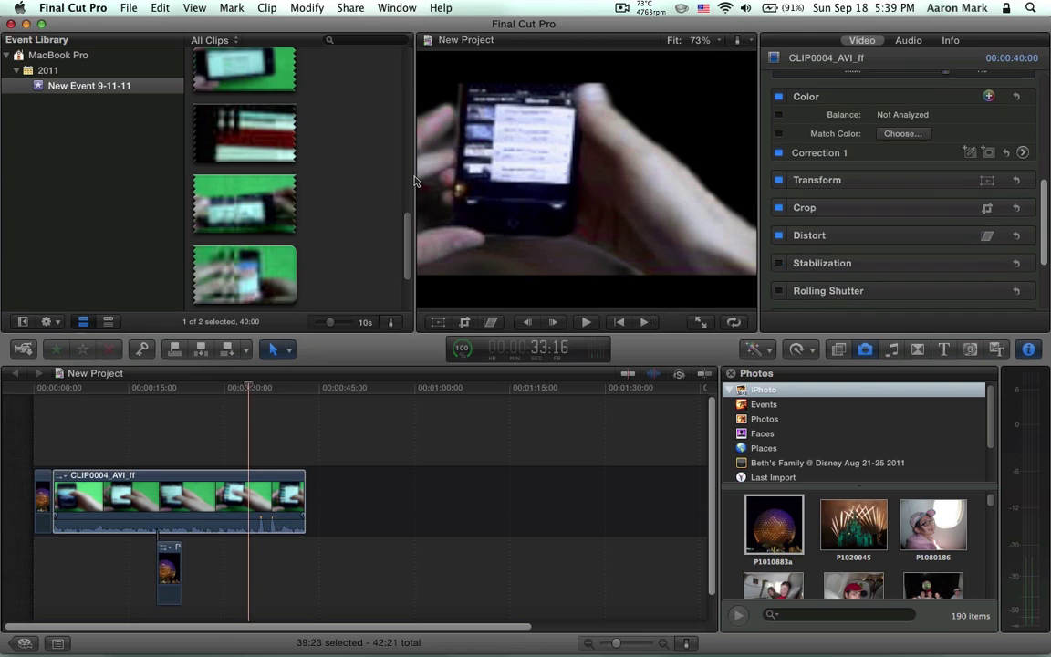
scroll(201, 164, "down", 3)
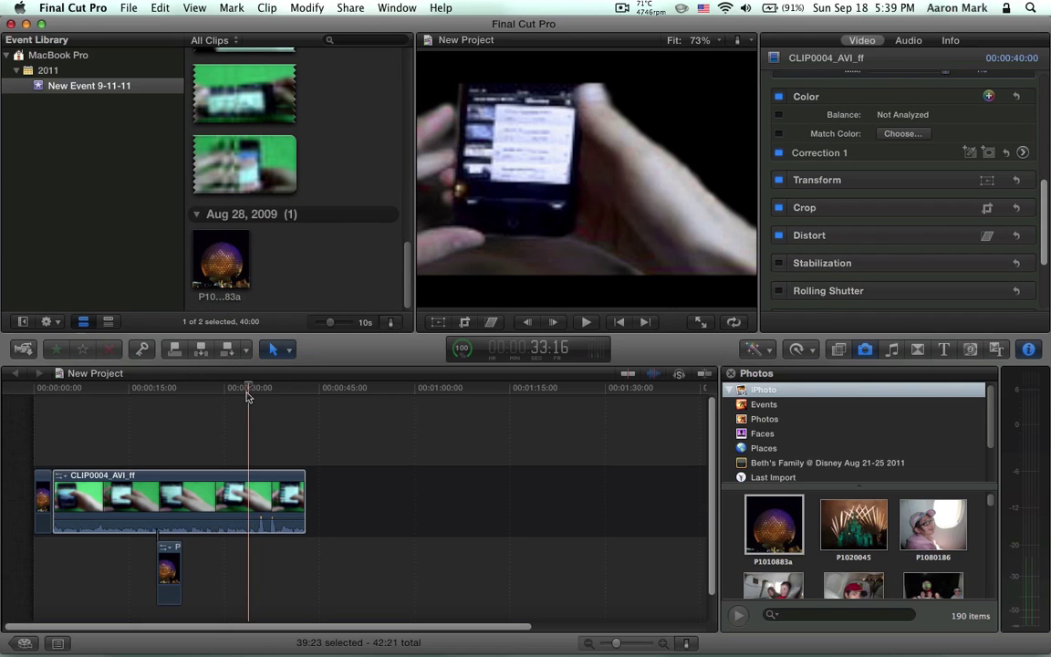
mouse_move(222, 397)
left_mouse_down()
mouse_move(177, 402)
mouse_move(347, 589)
left_mouse_up()
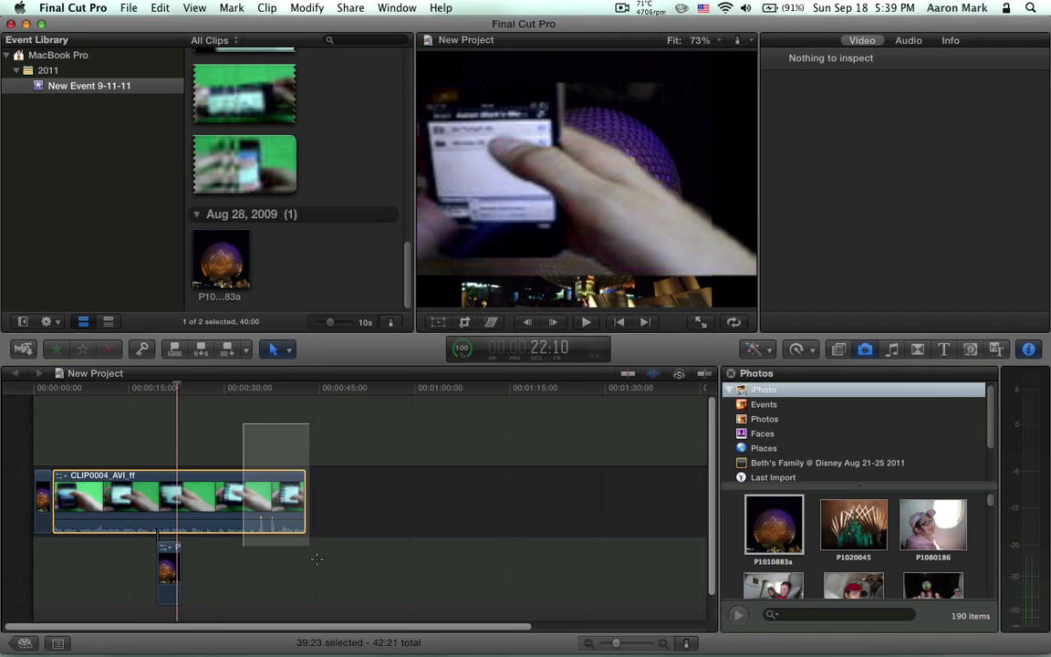
left_click(415, 570)
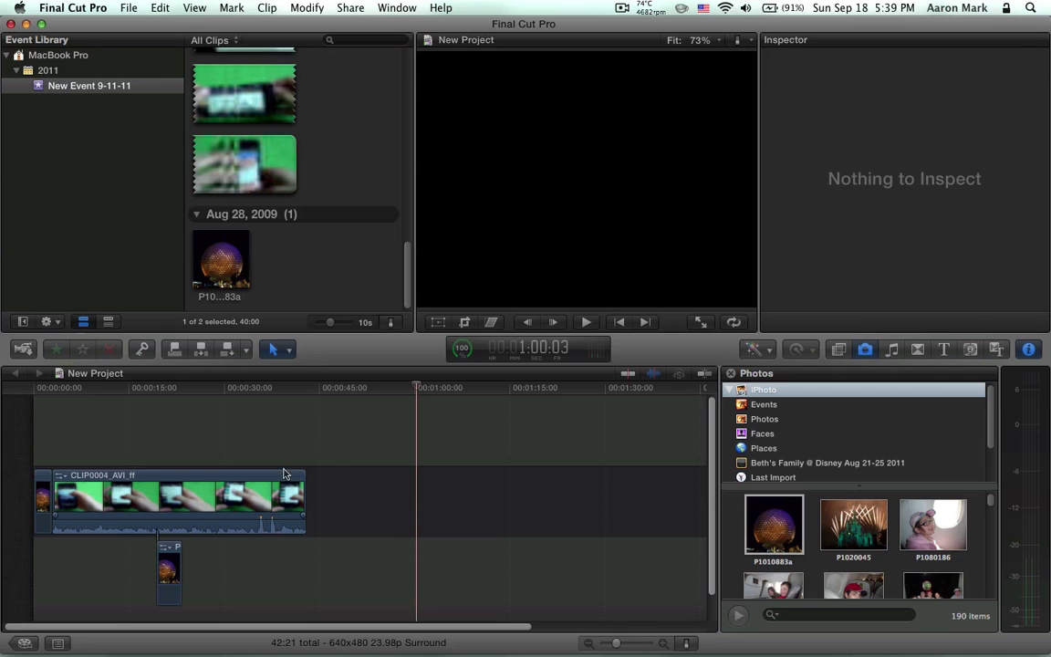
left_click_drag(182, 454, 253, 493)
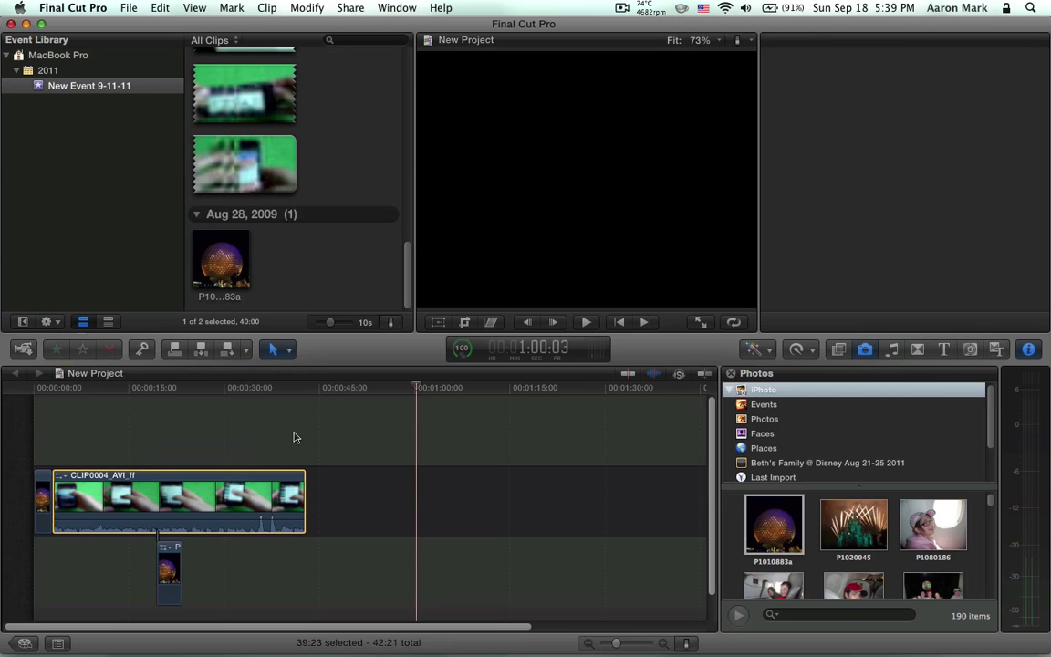
left_click(294, 456)
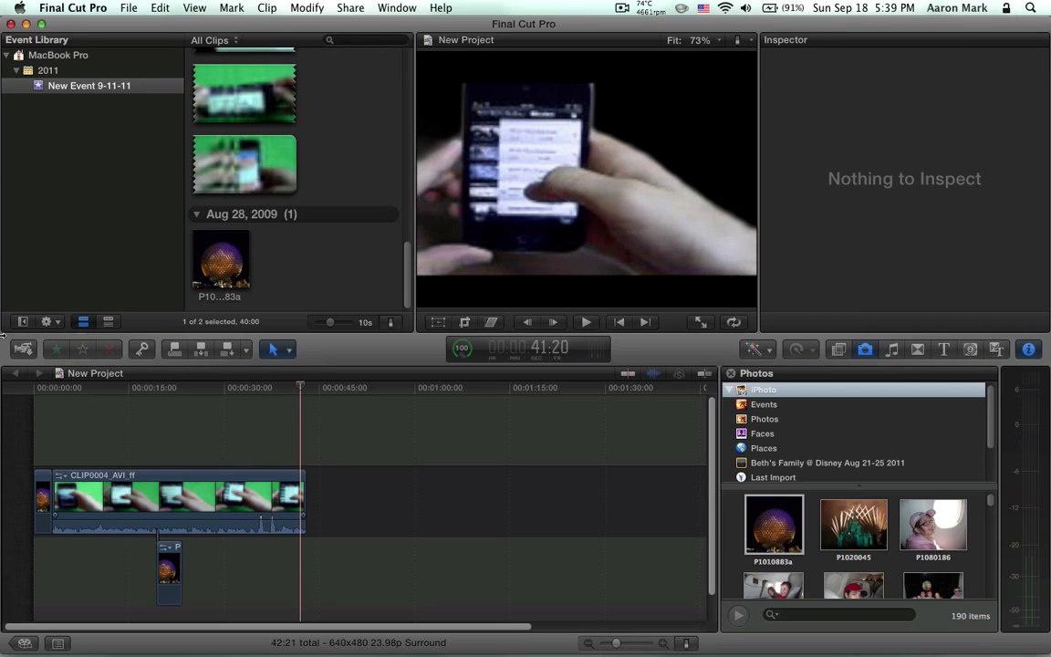